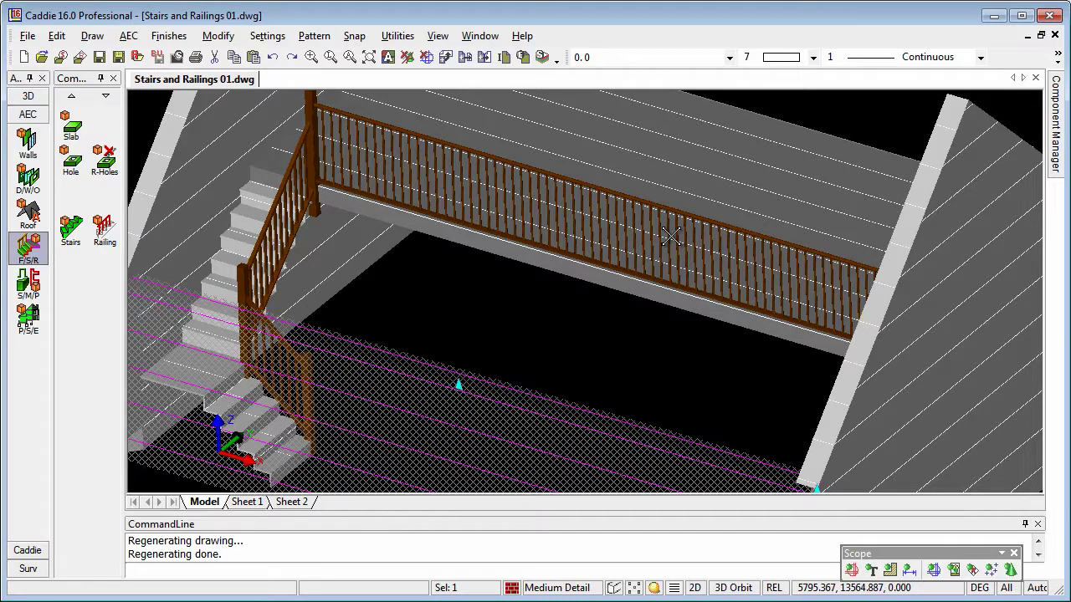
Step: Switch the model to Top View and frame the empty building beside the finished stair example
{"action": "middle_click_drag", "start_coordinate": [716, 306], "coordinate": [669, 317]}
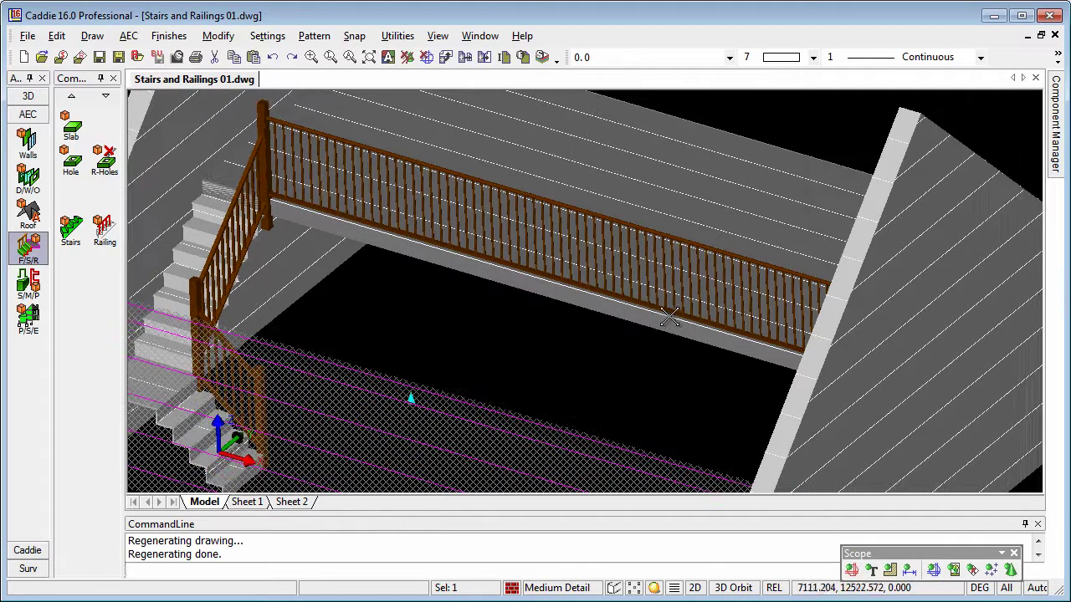
{"action": "middle_click_drag", "start_coordinate": [748, 313], "coordinate": [588, 295]}
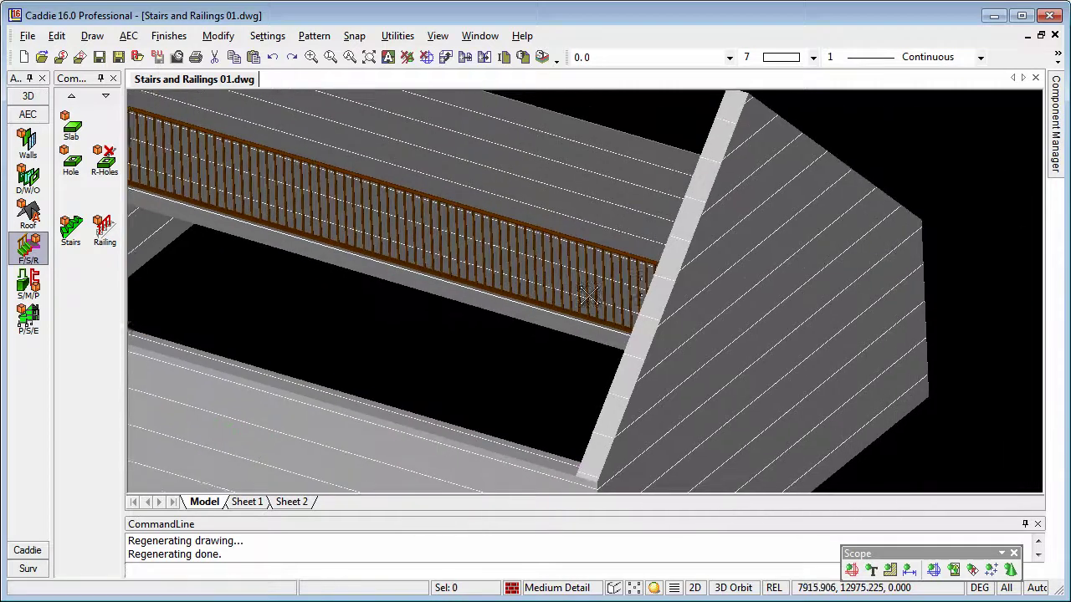
{"action": "scroll", "coordinate": [588, 295], "scroll_direction": "down", "scroll_amount": 5}
{"action": "middle_click_drag", "start_coordinate": [784, 309], "coordinate": [628, 282]}
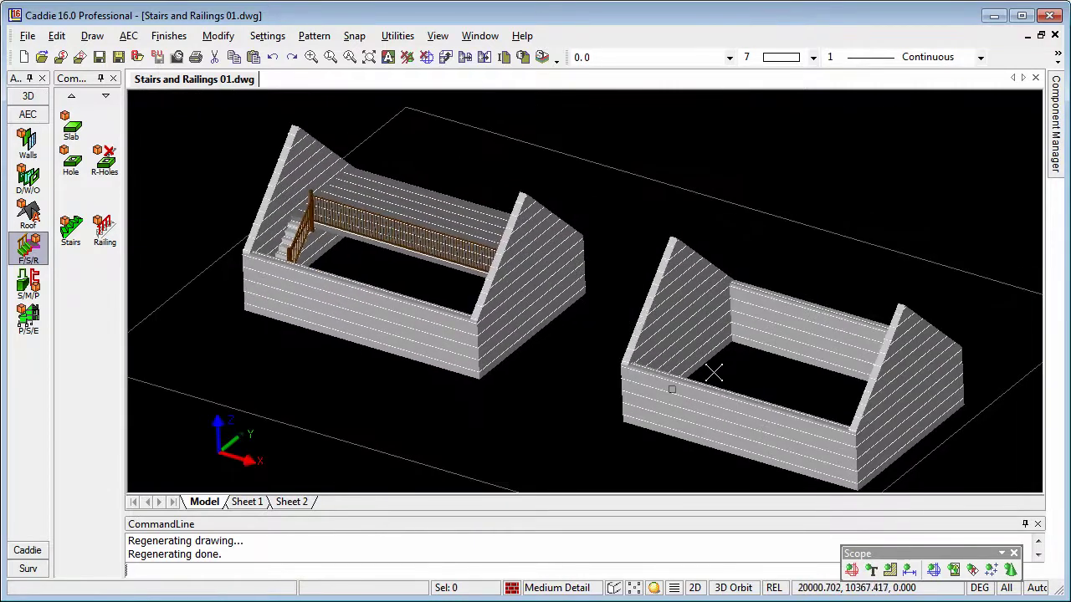
{"action": "left_click", "coordinate": [439, 36]}
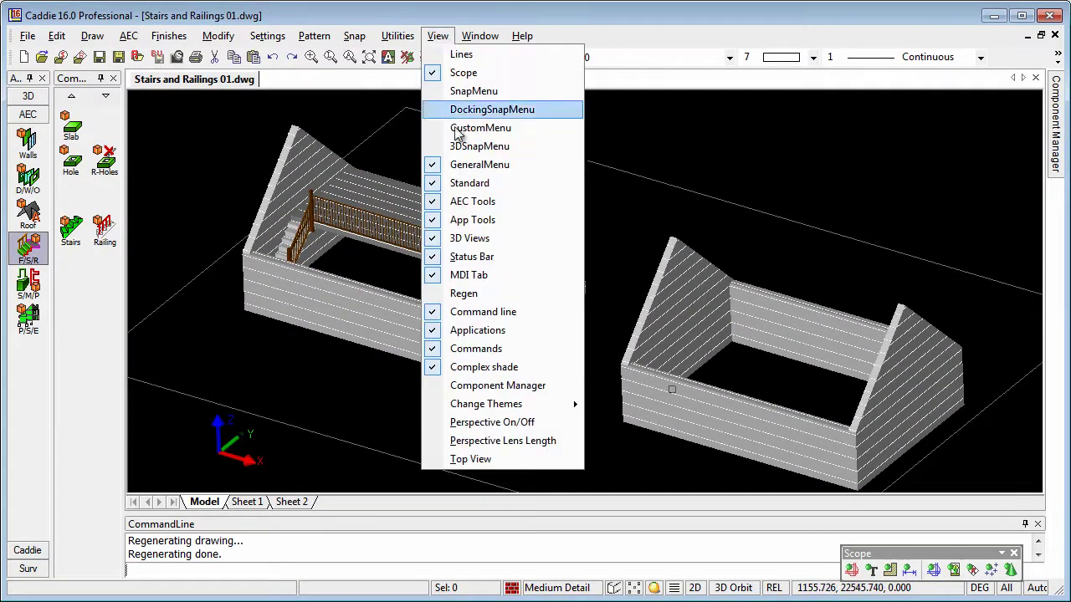
{"action": "left_click", "coordinate": [493, 460]}
{"action": "middle_click_drag", "start_coordinate": [775, 322], "coordinate": [427, 299]}
{"action": "scroll", "coordinate": [446, 253], "scroll_direction": "up", "scroll_amount": 1}
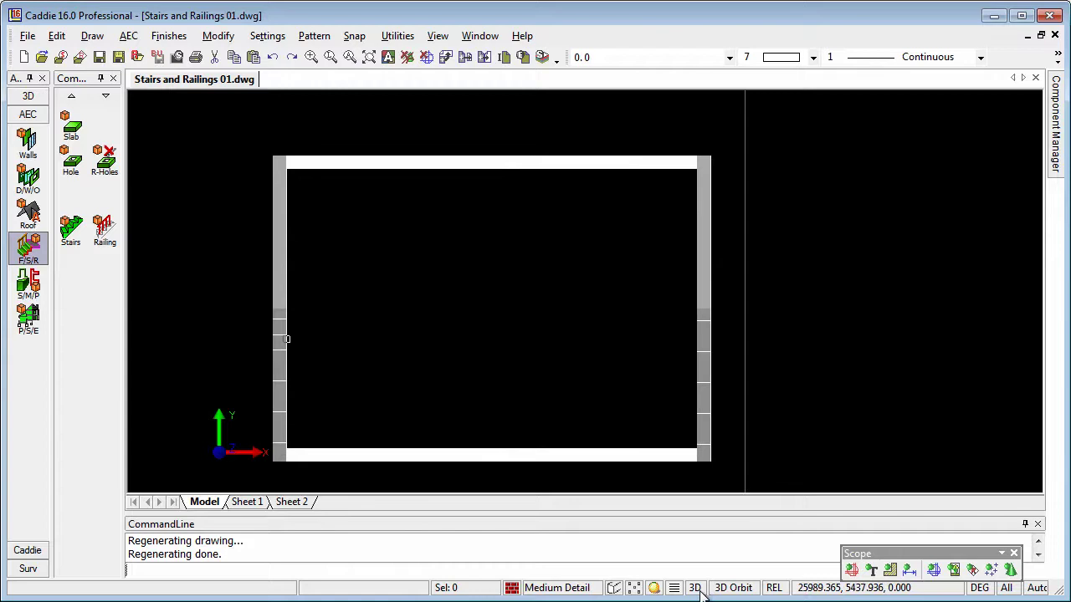
{"action": "middle_click_drag", "start_coordinate": [402, 311], "coordinate": [383, 289]}
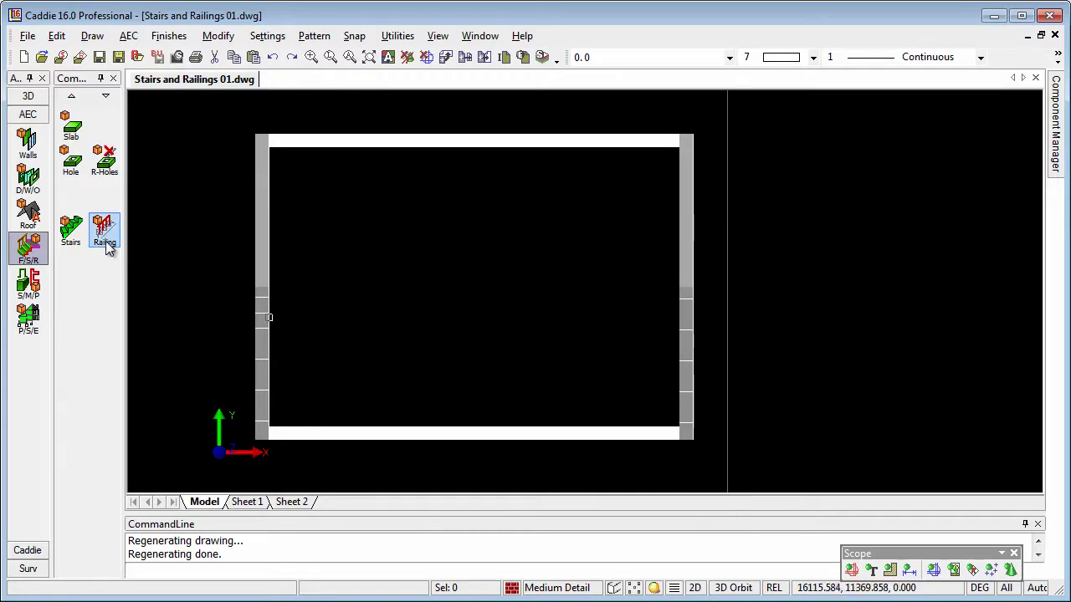
Step: Place X and Y construction lines at the building's lower-left inner corner and at 1800 along the lower wall from it
{"action": "left_click", "coordinate": [28, 552]}
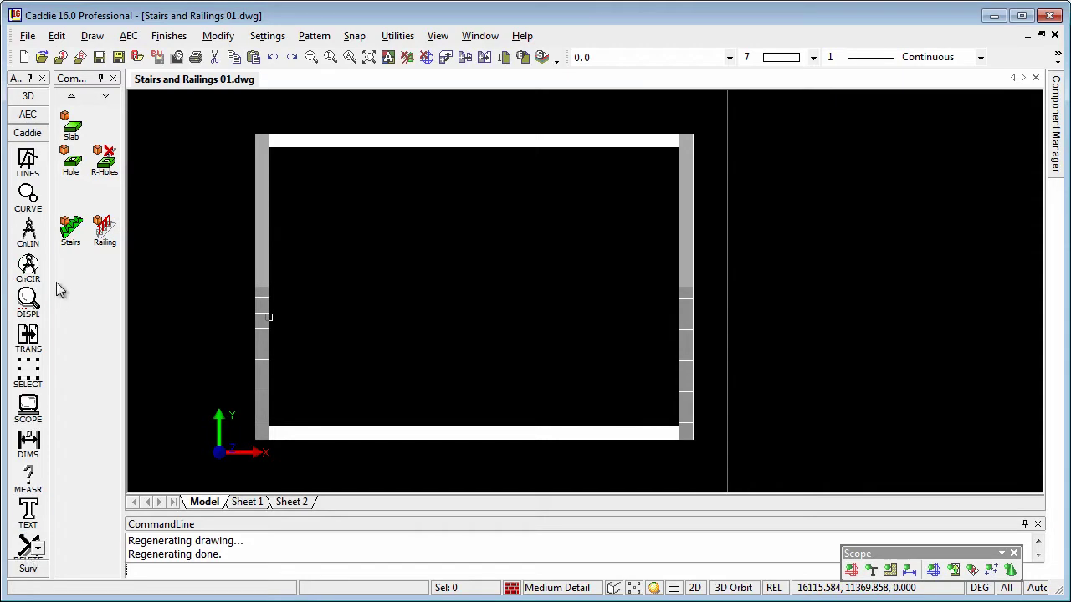
{"action": "left_click", "coordinate": [28, 230]}
{"action": "left_click", "coordinate": [71, 164]}
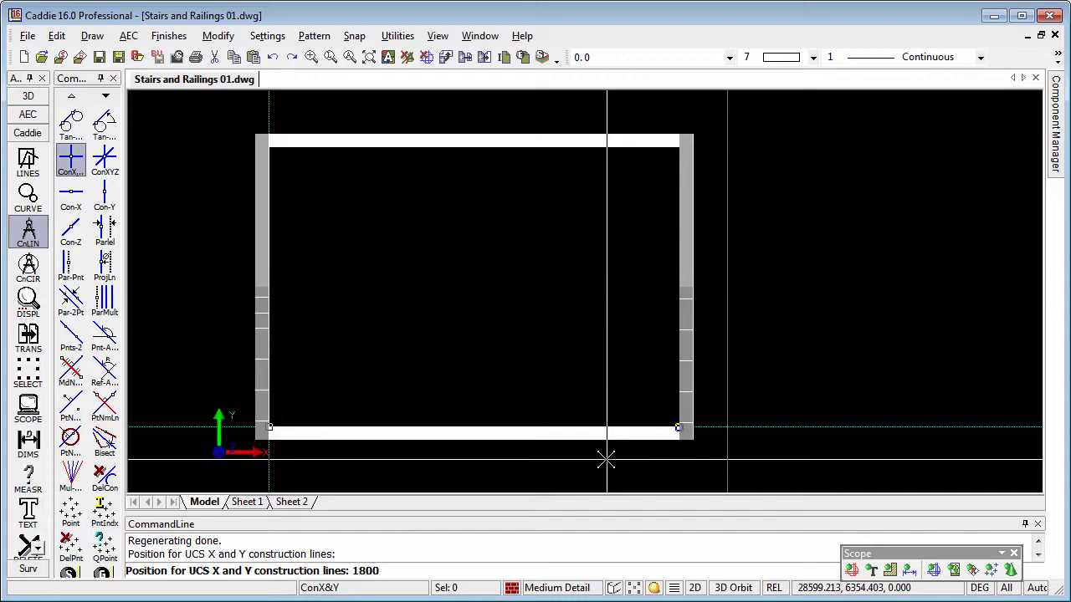
{"action": "type", "text": "1800"}
{"action": "key", "text": "Return"}
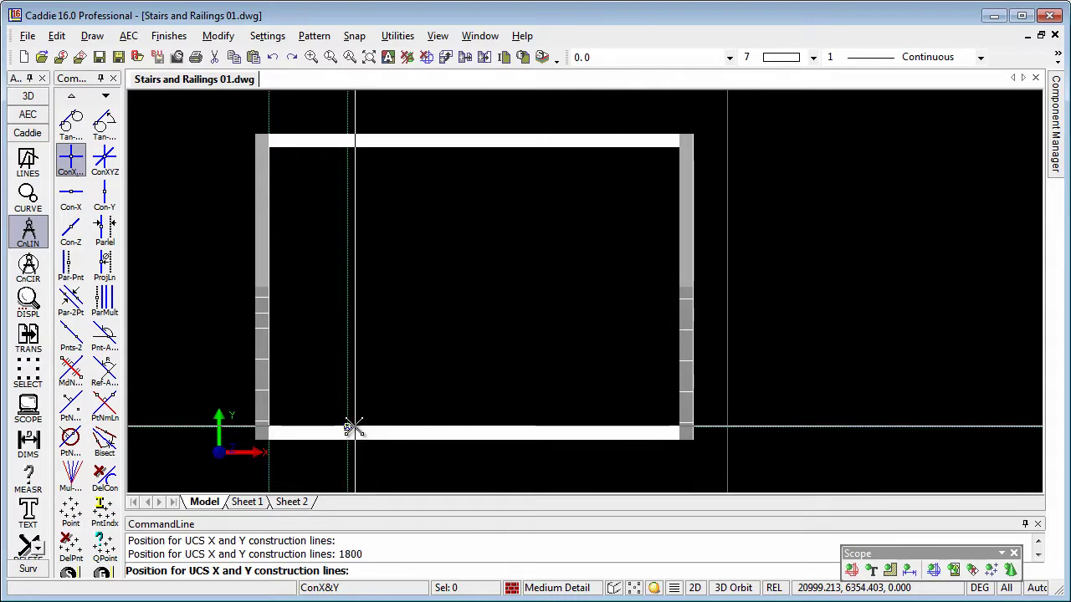
Step: Set up a Standard multi-landing stair with Quarter Landing turns, left justification, 900 width, 2600 height and 223 tread
{"action": "left_click", "coordinate": [28, 115]}
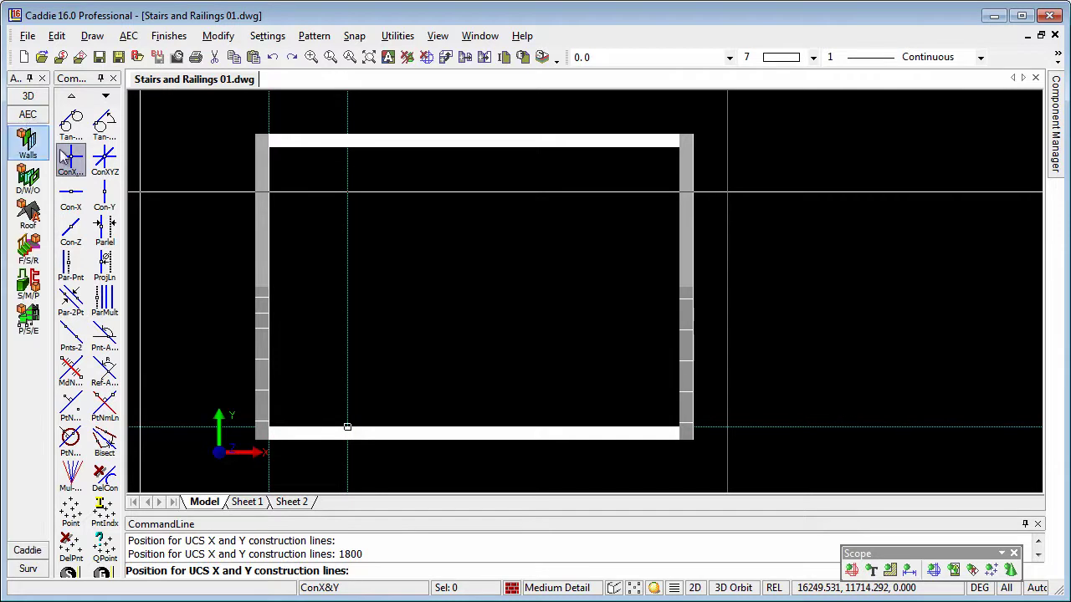
{"action": "left_click", "coordinate": [27, 247]}
{"action": "key", "text": "Escape"}
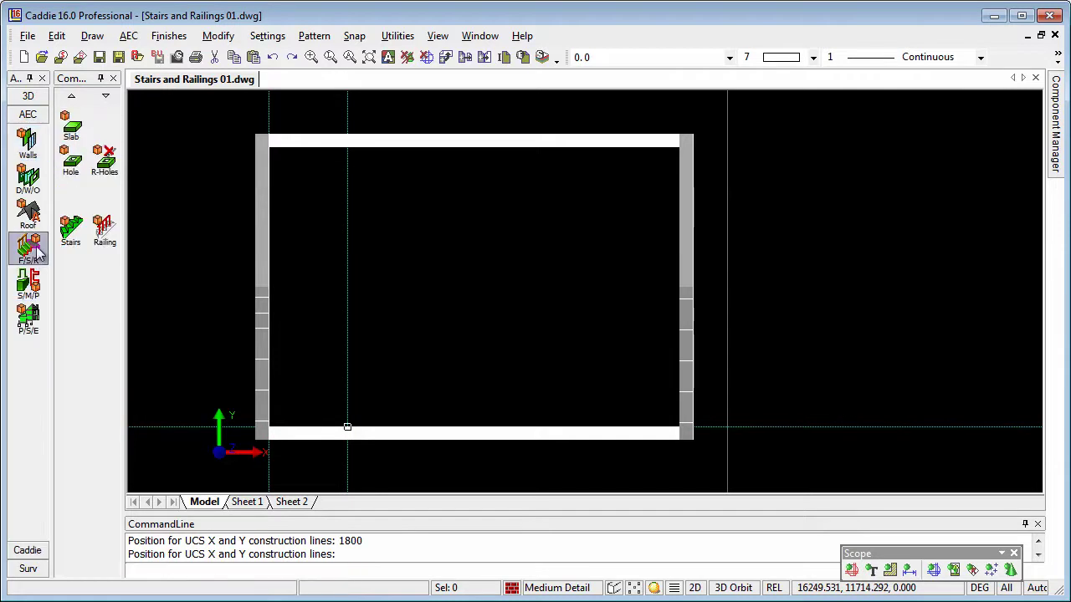
{"action": "left_click", "coordinate": [72, 229]}
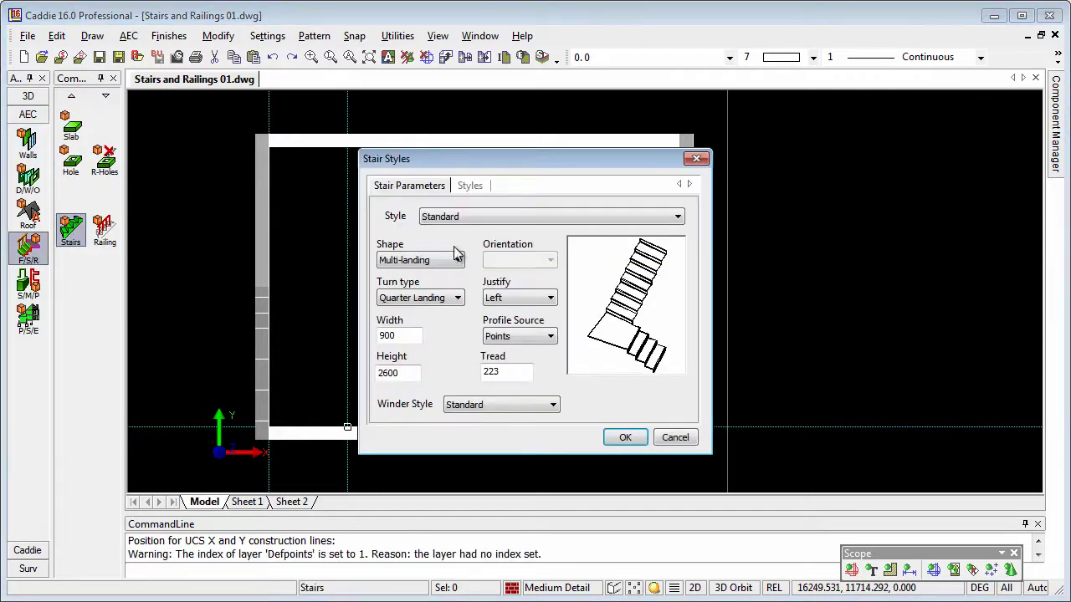
{"action": "left_click", "coordinate": [444, 263]}
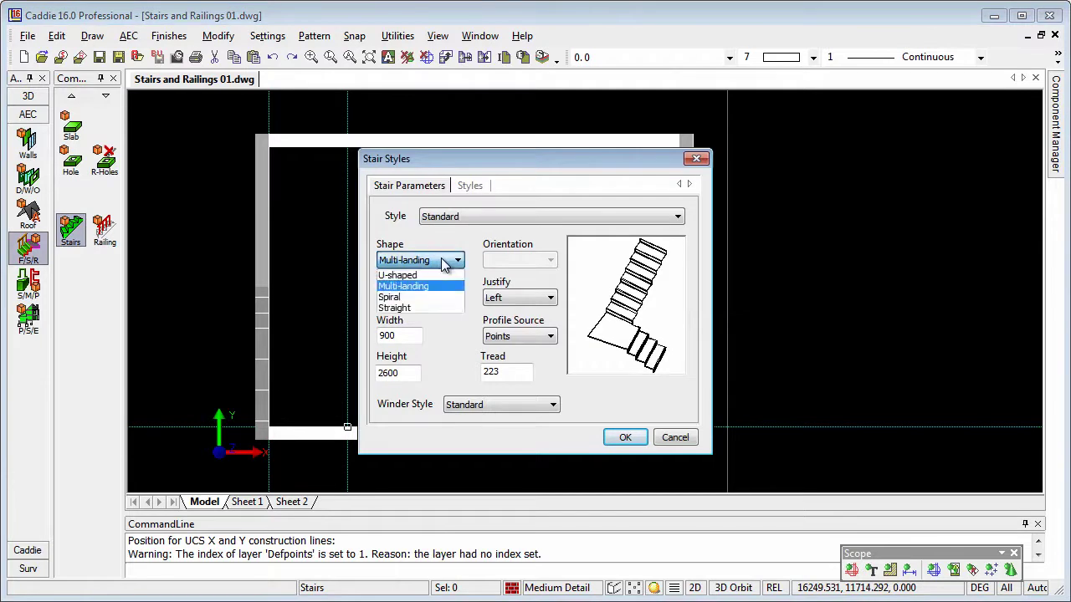
{"action": "left_click", "coordinate": [445, 264]}
{"action": "left_click", "coordinate": [444, 298]}
{"action": "left_click", "coordinate": [444, 299]}
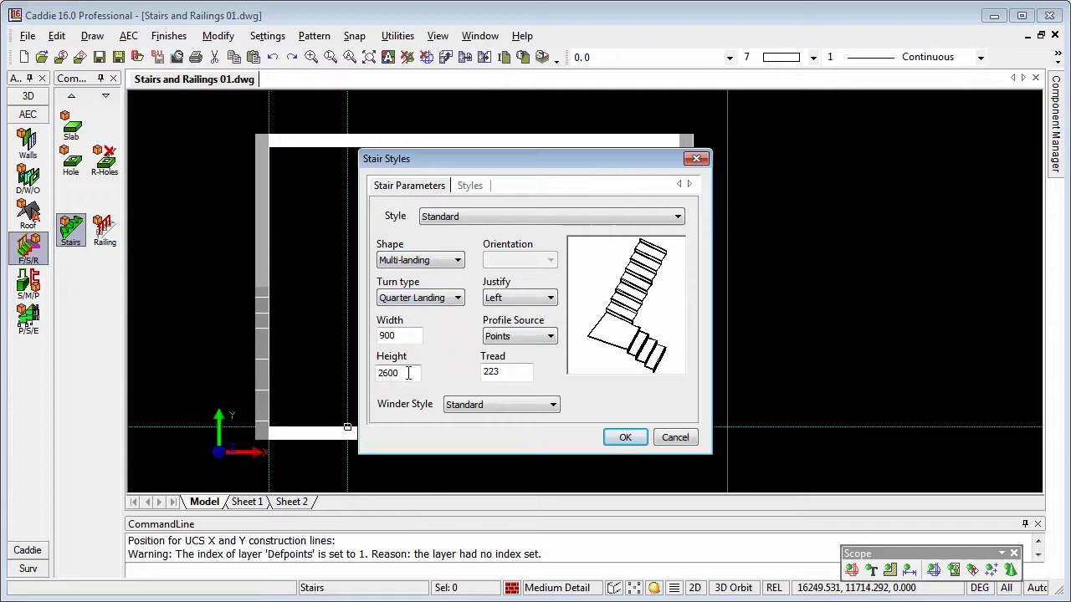
{"action": "left_click_drag", "start_coordinate": [409, 373], "coordinate": [358, 381]}
{"action": "left_click", "coordinate": [625, 436]}
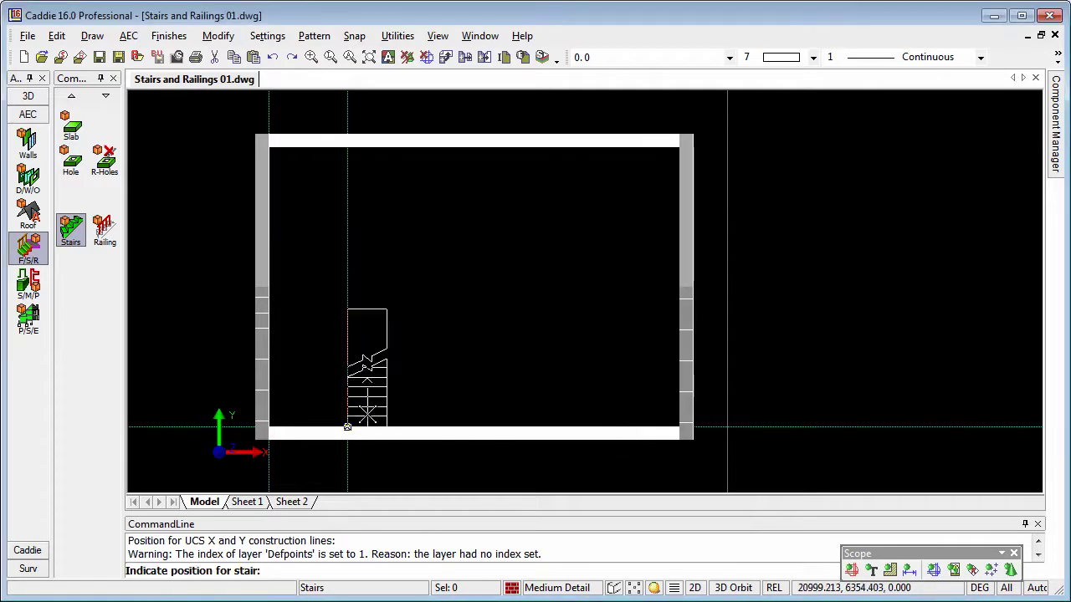
Step: Place the stair from the 1800 construction intersection, turning at the lower-left inner corner towards the upper-left inner corner
{"action": "left_click", "coordinate": [347, 426]}
{"action": "left_click", "coordinate": [269, 426]}
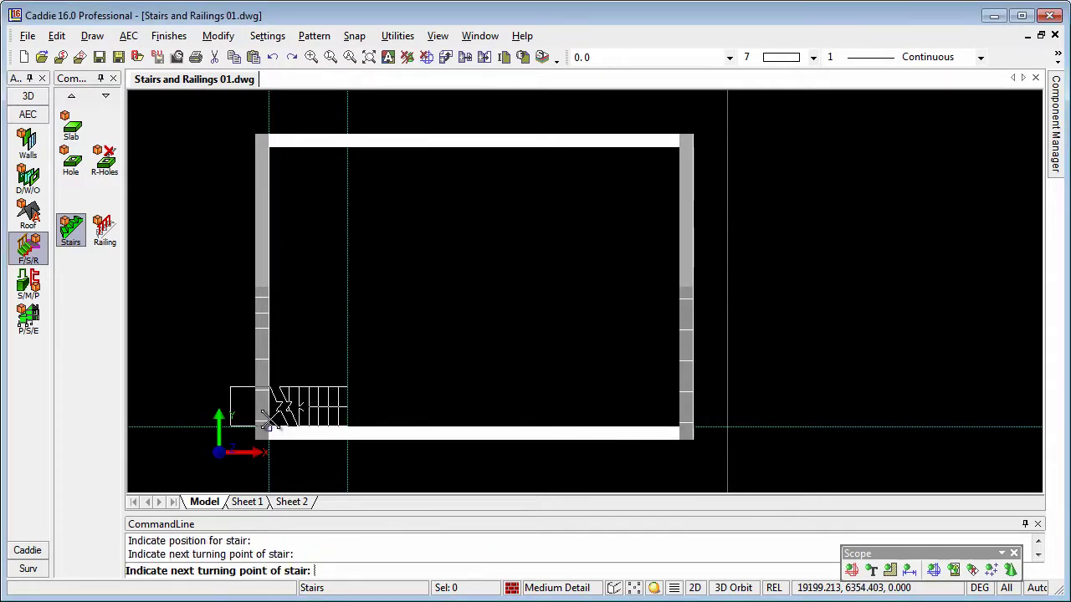
{"action": "left_click", "coordinate": [269, 147]}
{"action": "mouse_move", "coordinate": [509, 389]}
{"action": "middle_mouse_down"}
{"action": "mouse_move", "coordinate": [521, 357]}
{"action": "mouse_move", "coordinate": [539, 385]}
{"action": "middle_mouse_up"}
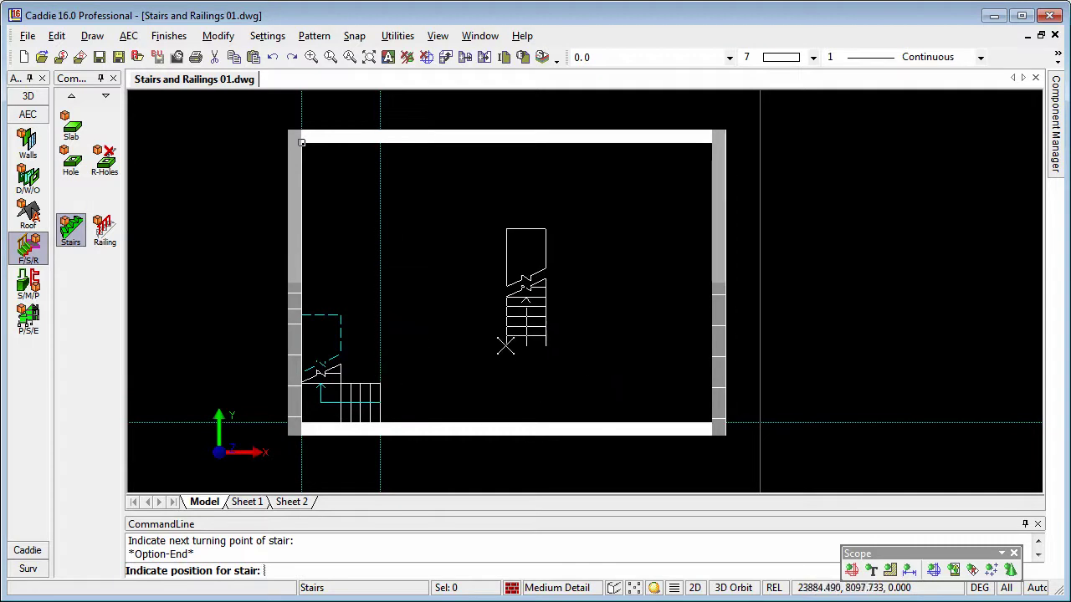
{"action": "right_click", "coordinate": [506, 335]}
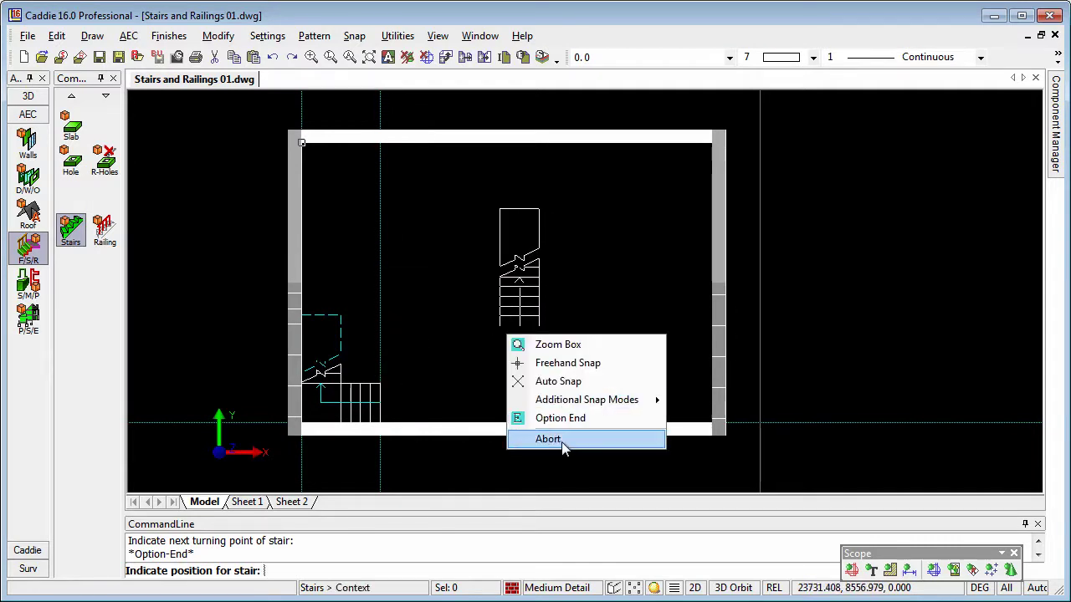
{"action": "left_click", "coordinate": [561, 442]}
Step: Set the global cut plane height to 3500
{"action": "middle_click_drag", "start_coordinate": [372, 351], "coordinate": [397, 311]}
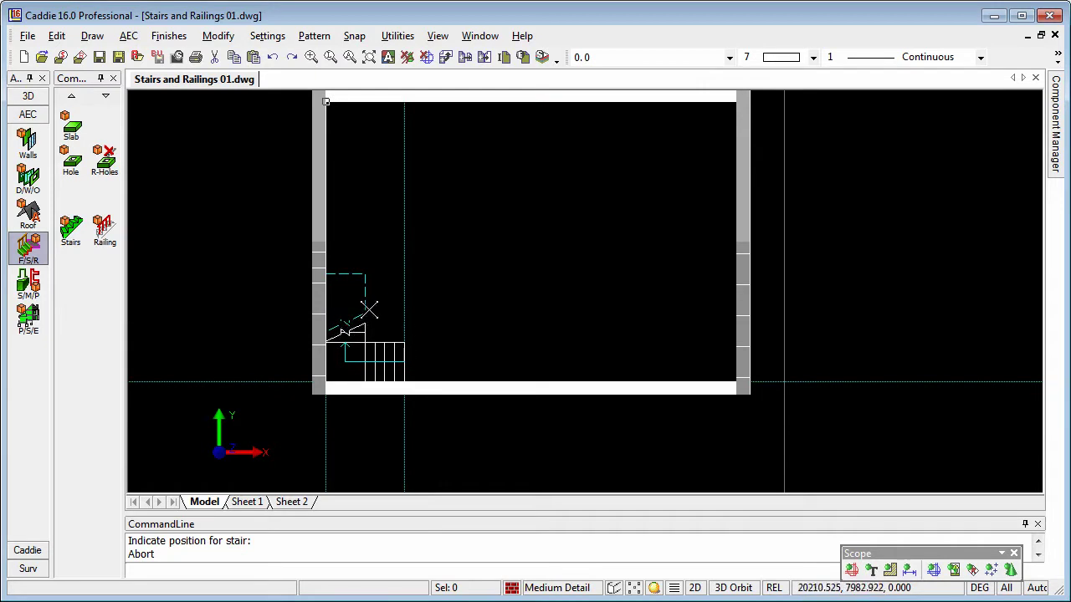
{"action": "left_click", "coordinate": [30, 316]}
{"action": "left_click", "coordinate": [70, 134]}
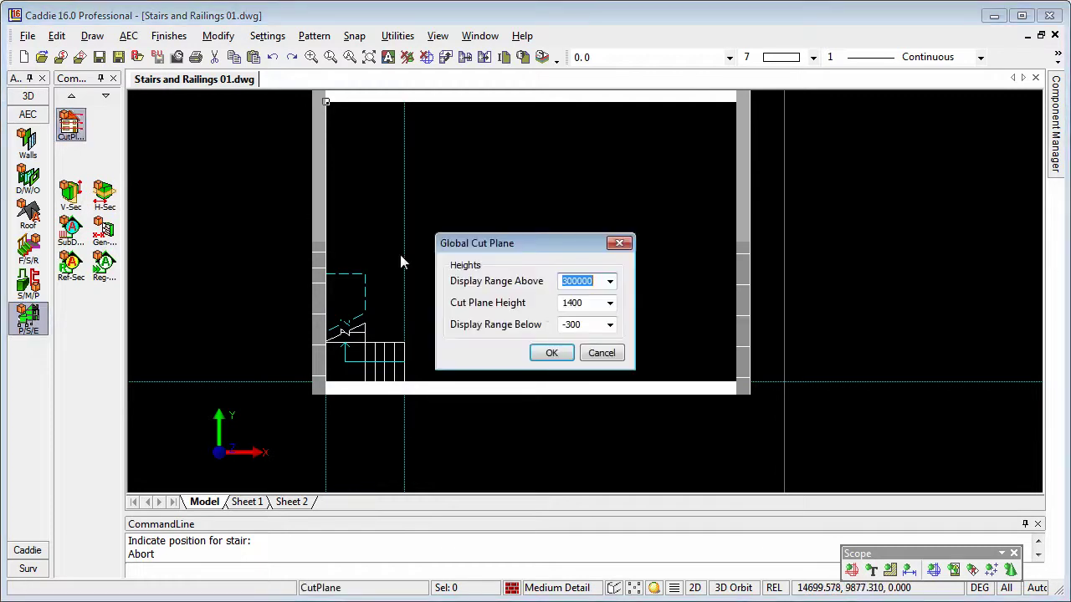
{"action": "left_click", "coordinate": [610, 303]}
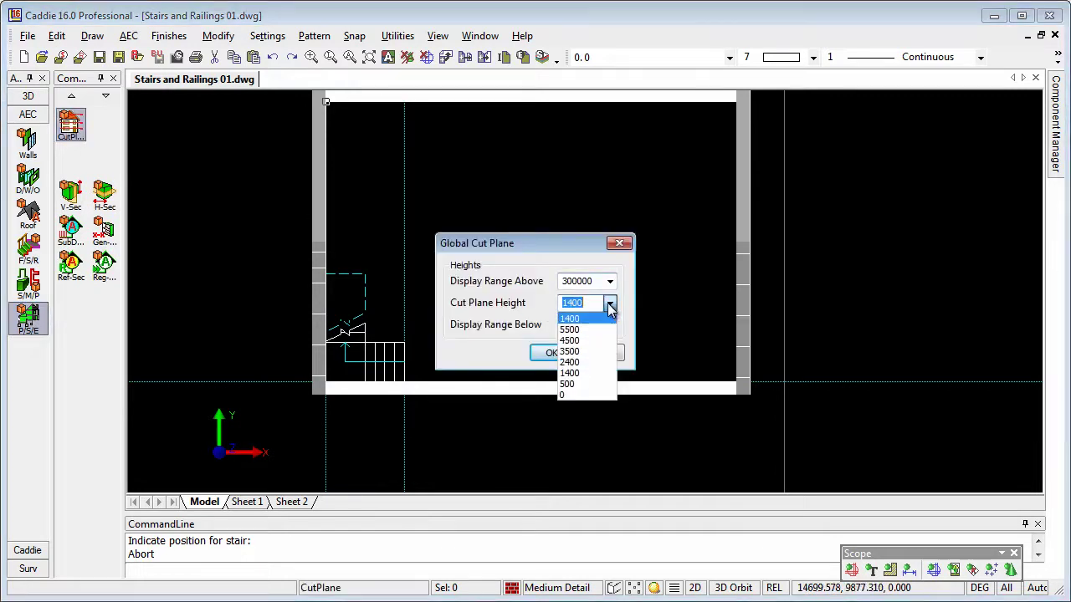
{"action": "left_click", "coordinate": [574, 352]}
{"action": "left_click", "coordinate": [552, 352]}
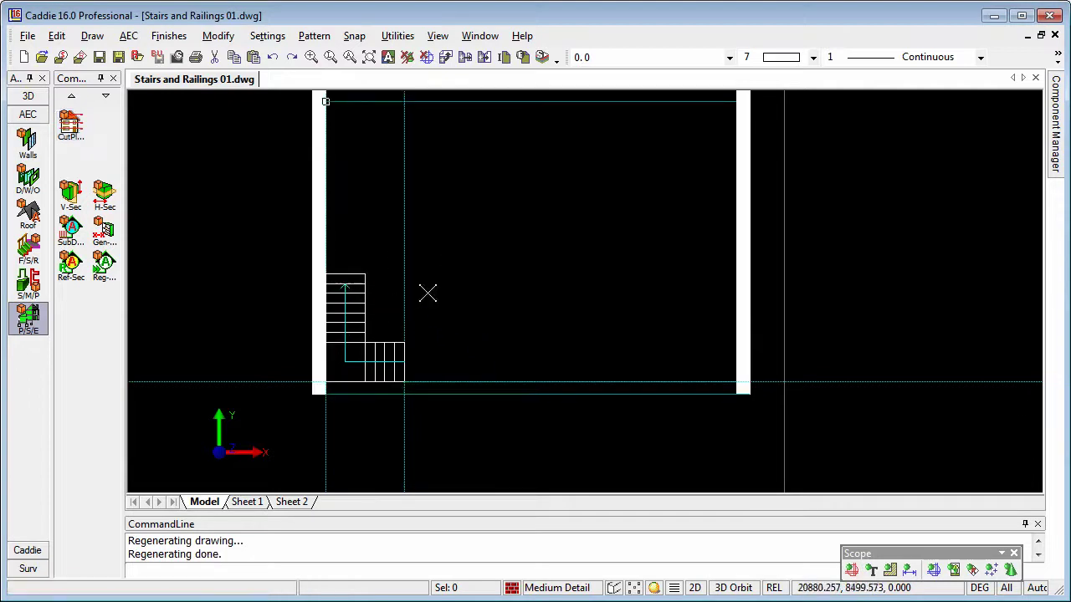
Step: Place X and Y construction lines at the stair's top end on the wall and at the building's upper-right inner corner
{"action": "middle_click_drag", "start_coordinate": [521, 301], "coordinate": [413, 308]}
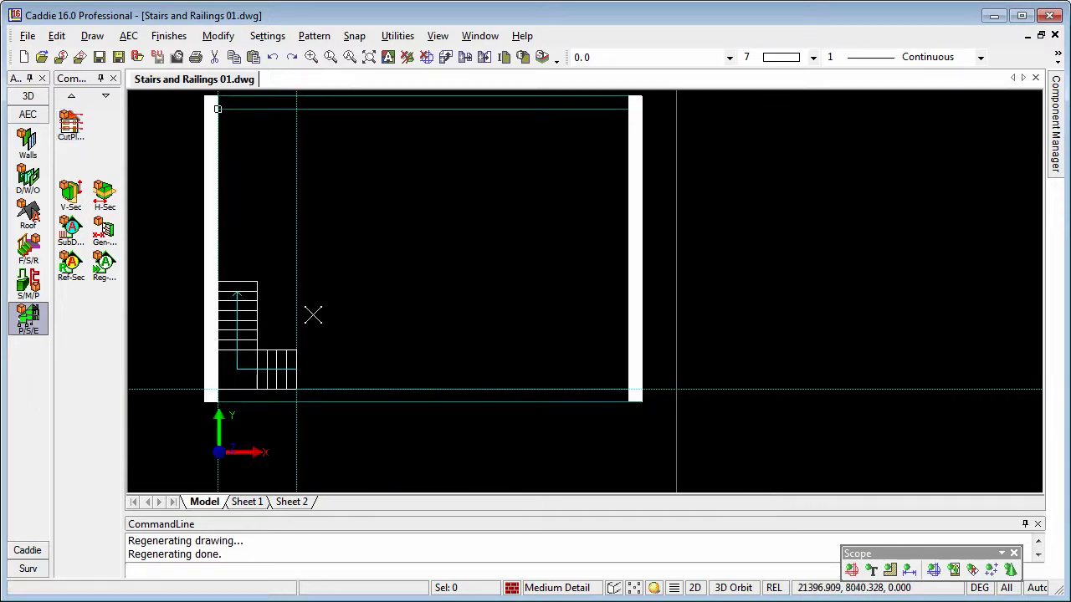
{"action": "left_click", "coordinate": [27, 552]}
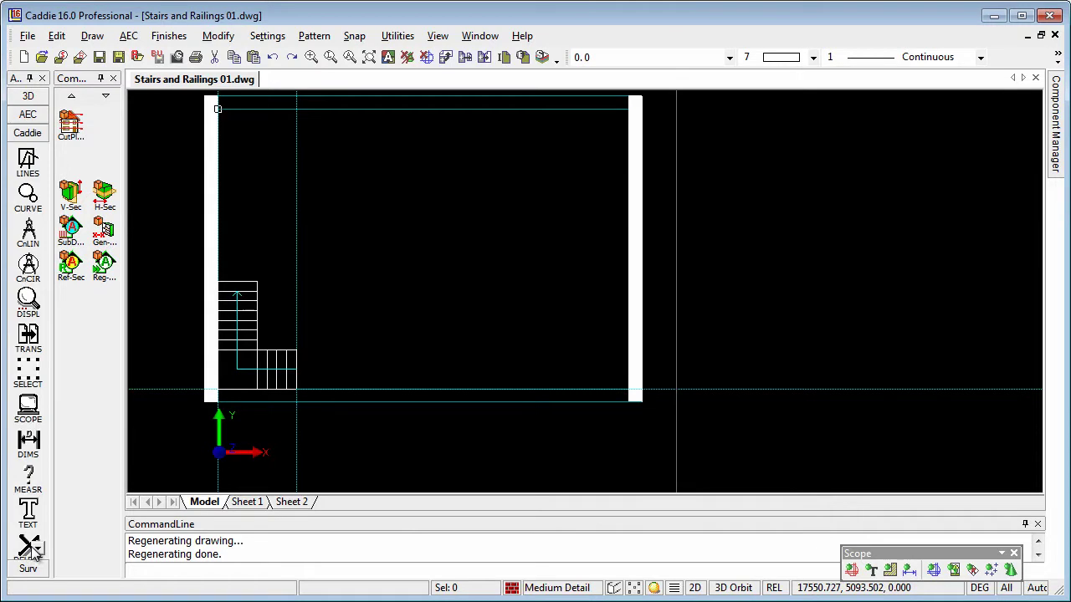
{"action": "left_click", "coordinate": [27, 232]}
{"action": "left_click", "coordinate": [72, 163]}
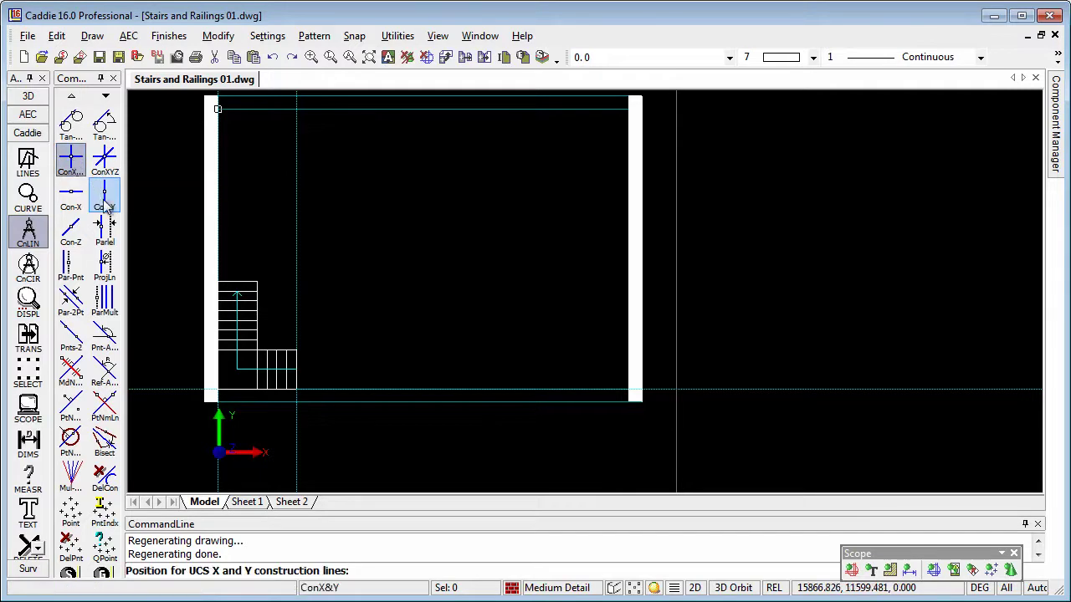
{"action": "left_click", "coordinate": [206, 272]}
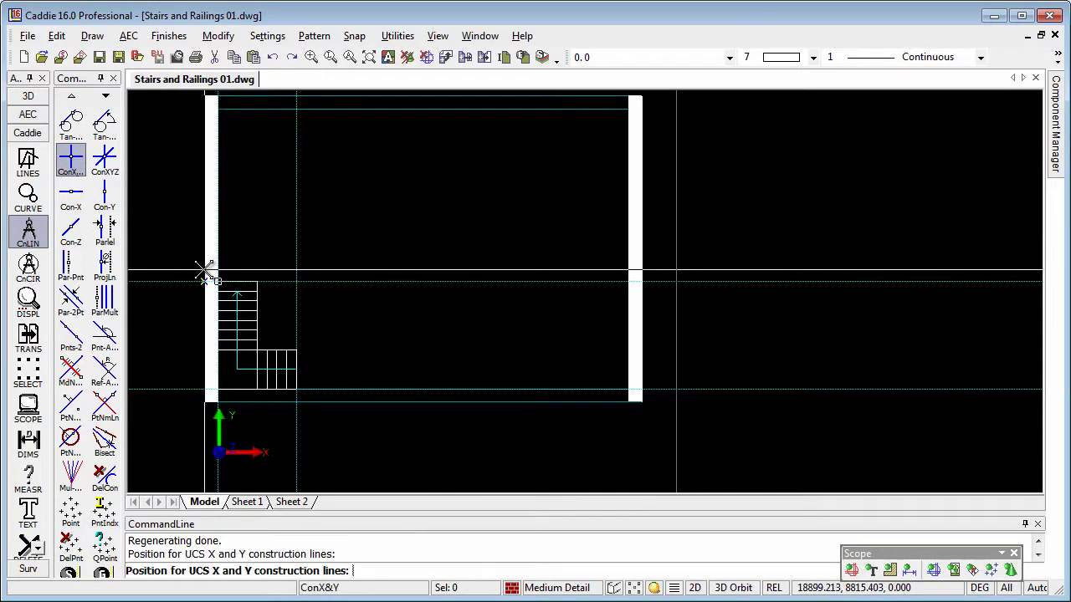
{"action": "left_click", "coordinate": [624, 117]}
{"action": "middle_click_drag", "start_coordinate": [562, 240], "coordinate": [581, 289]}
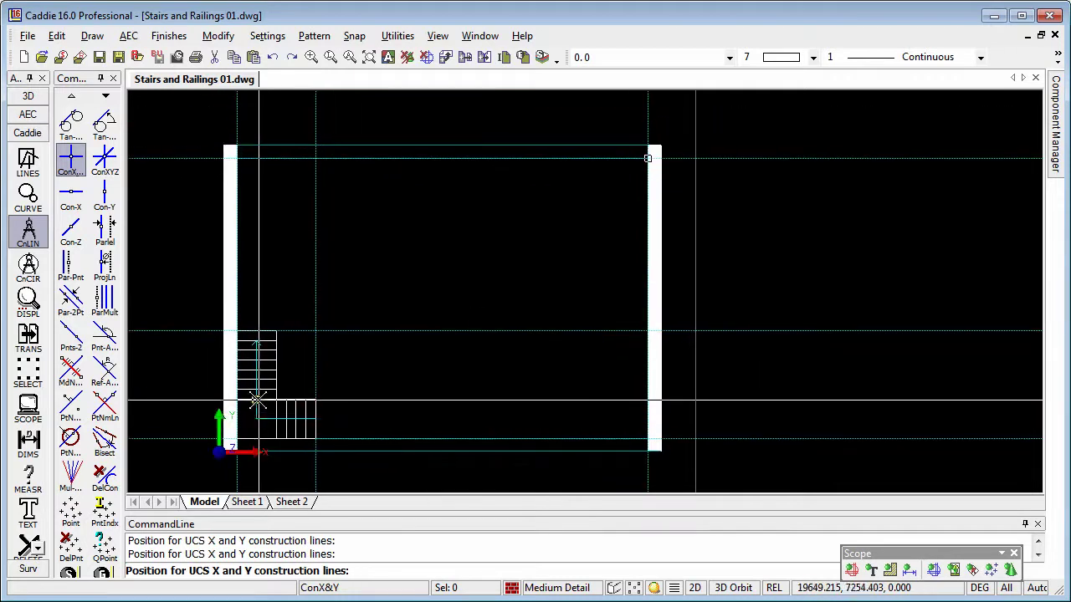
Step: Set up a Standard slab with no edge style, a Points profile, 225 thickness and 2375 height
{"action": "left_click", "coordinate": [28, 114]}
{"action": "left_click", "coordinate": [38, 261]}
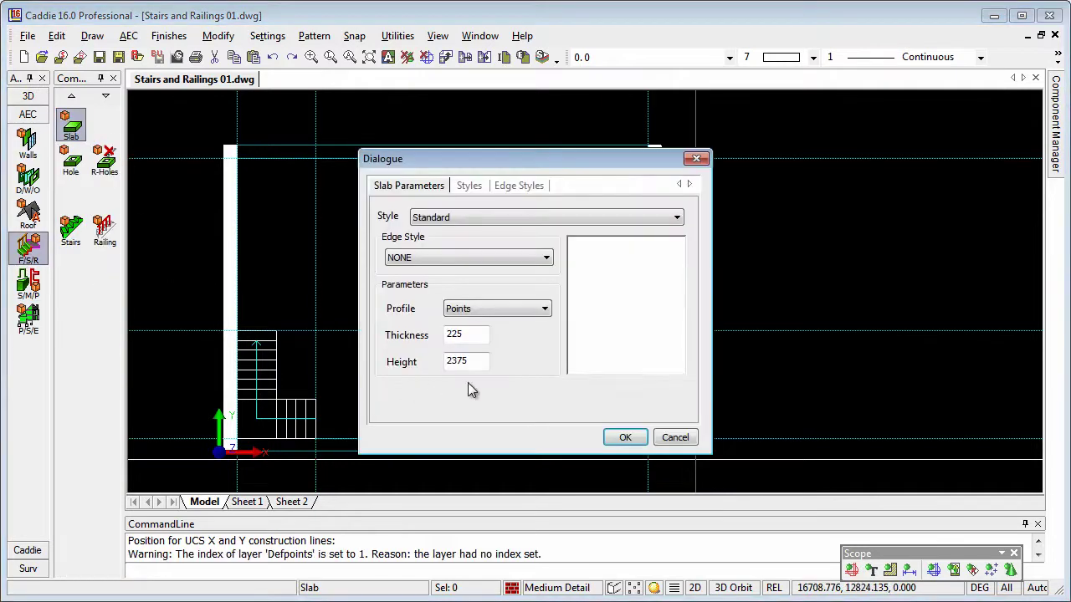
{"action": "left_click_drag", "start_coordinate": [478, 363], "coordinate": [421, 361]}
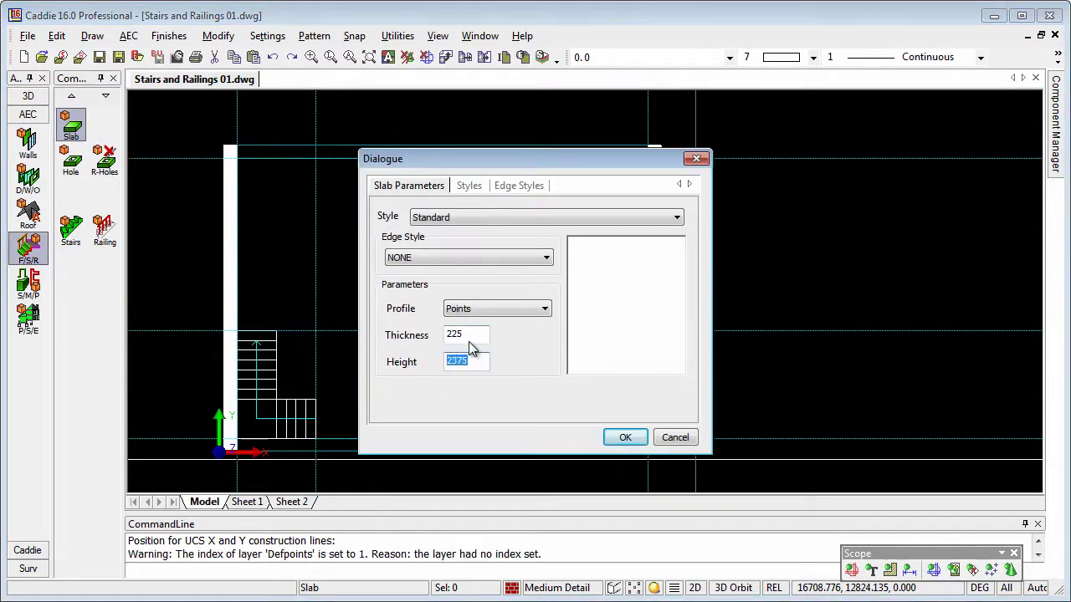
{"action": "left_click_drag", "start_coordinate": [473, 334], "coordinate": [446, 333]}
{"action": "left_click", "coordinate": [626, 434]}
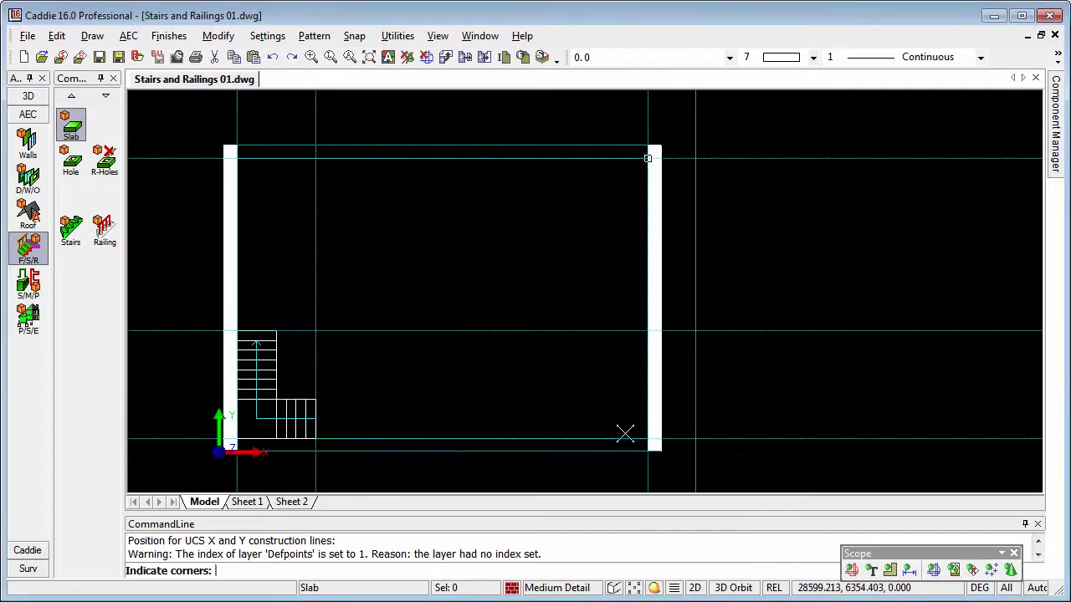
Step: Draw the rectangular slab between the side walls, from the upper wall's inner face to the construction line at the stair's top end
{"action": "left_click", "coordinate": [256, 165]}
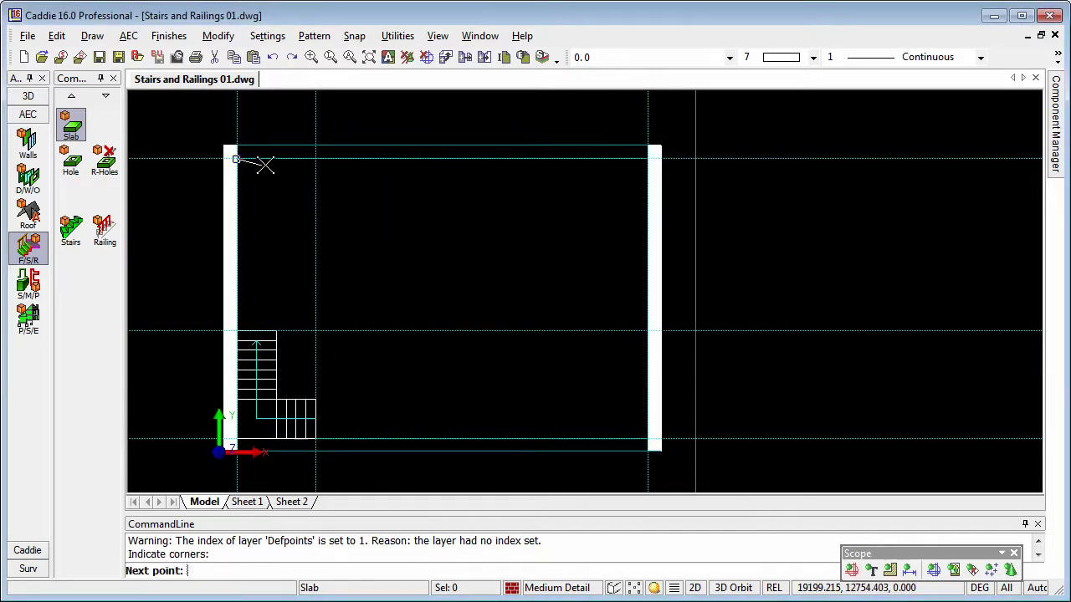
{"action": "left_click", "coordinate": [646, 159]}
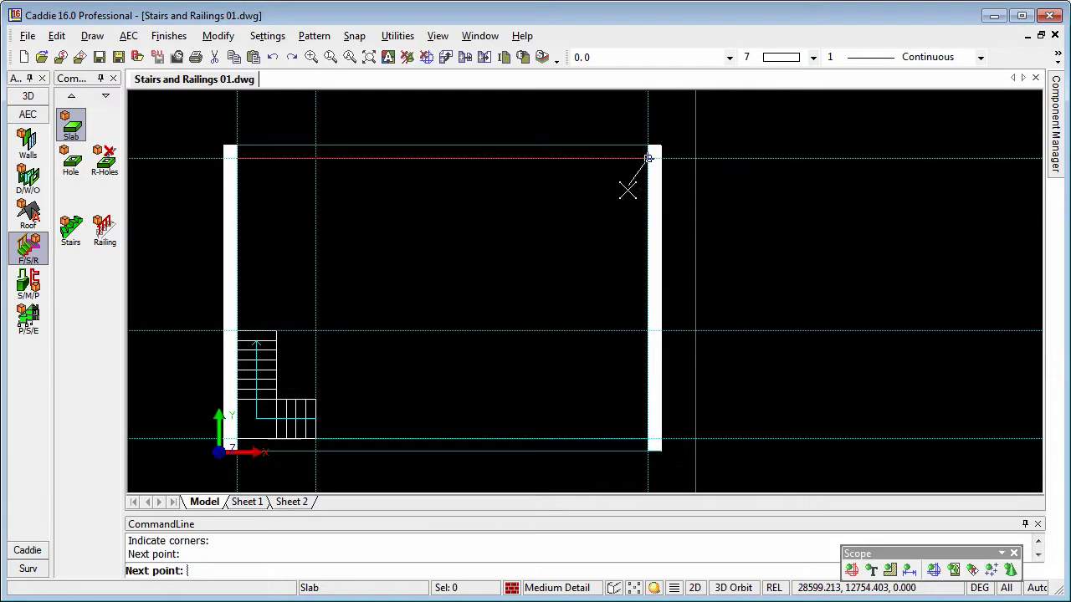
{"action": "left_click", "coordinate": [648, 331]}
{"action": "left_click", "coordinate": [237, 331]}
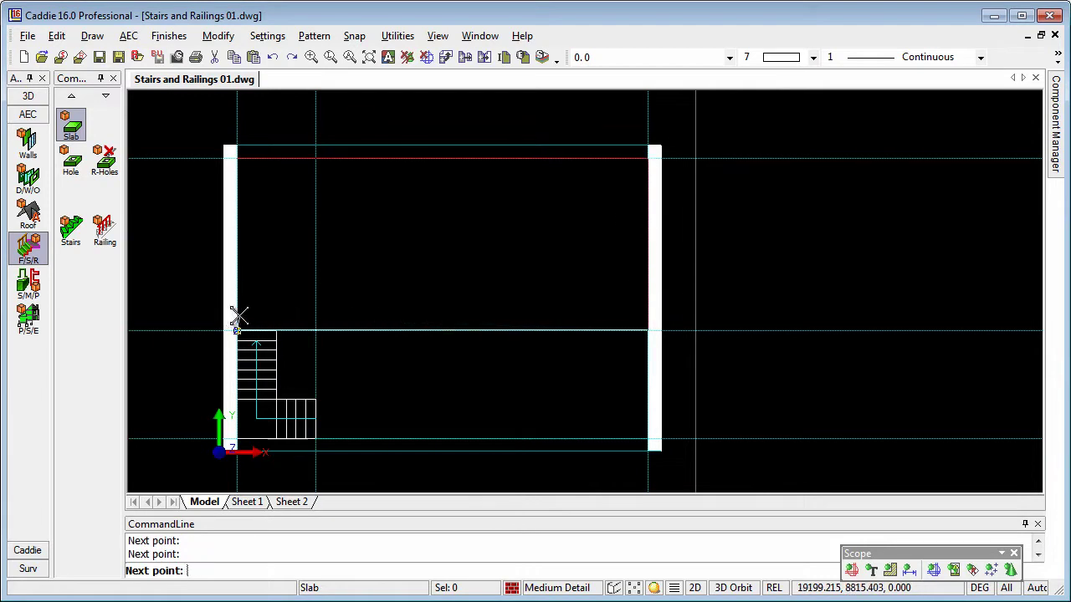
{"action": "right_click", "coordinate": [300, 269]}
{"action": "left_click", "coordinate": [372, 364]}
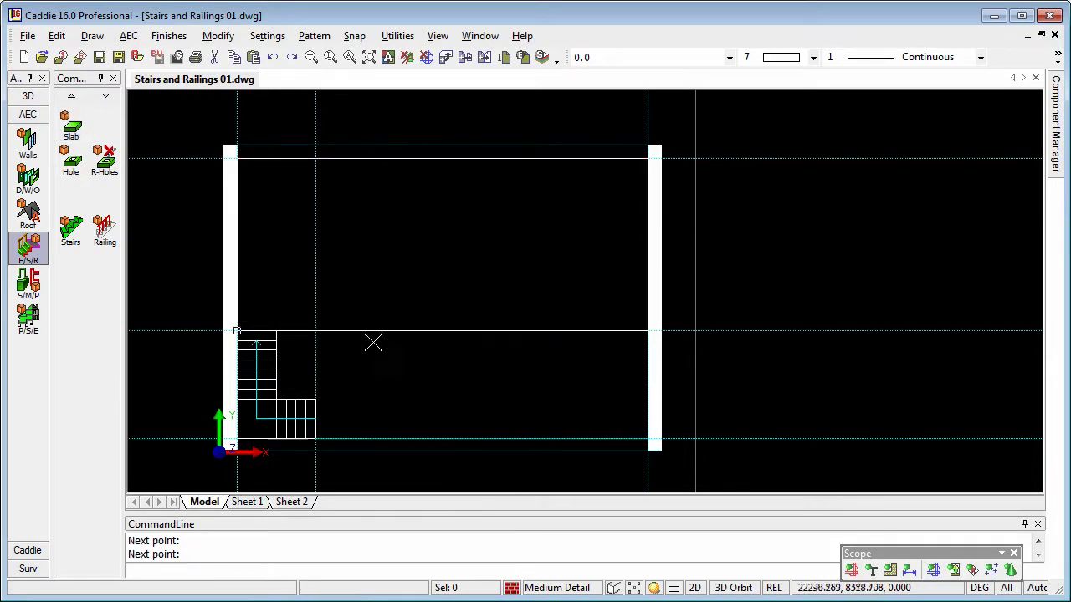
{"action": "middle_click_drag", "start_coordinate": [407, 308], "coordinate": [410, 279]}
{"action": "mouse_move", "coordinate": [409, 388]}
{"action": "middle_mouse_down", "text": "shift"}
{"action": "mouse_move", "coordinate": [390, 224]}
{"action": "mouse_move", "coordinate": [306, 237]}
{"action": "middle_mouse_up", "text": "shift"}
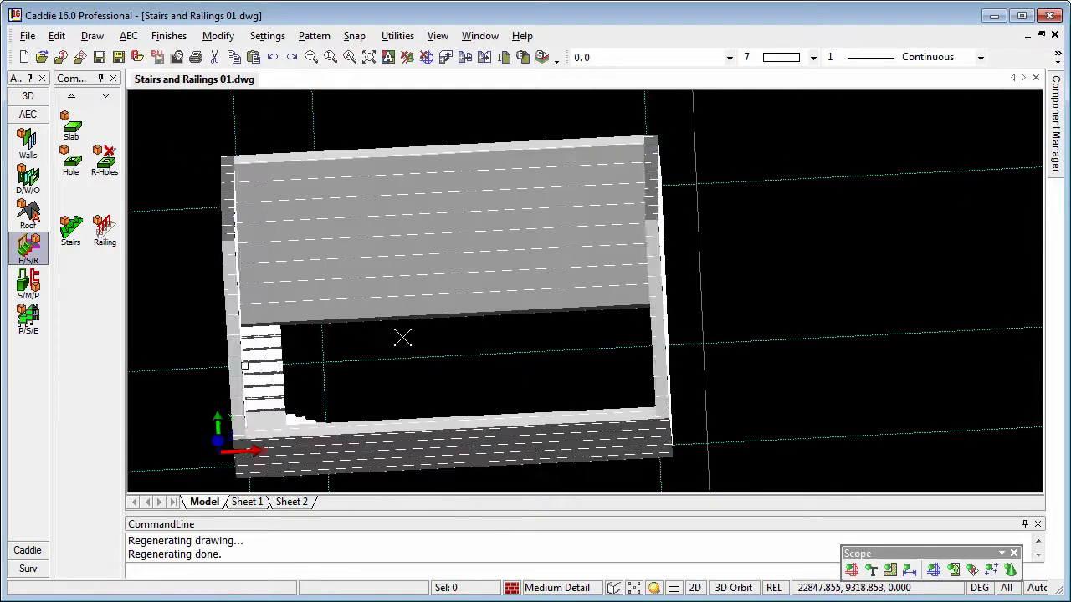
Step: Add an attached railing to the quarter-landing stair in the new building's plan
{"action": "mouse_move", "coordinate": [401, 337]}
{"action": "middle_mouse_down", "text": "shift"}
{"action": "mouse_move", "coordinate": [310, 299]}
{"action": "mouse_move", "coordinate": [433, 318]}
{"action": "mouse_move", "coordinate": [380, 301]}
{"action": "middle_mouse_up", "text": "shift"}
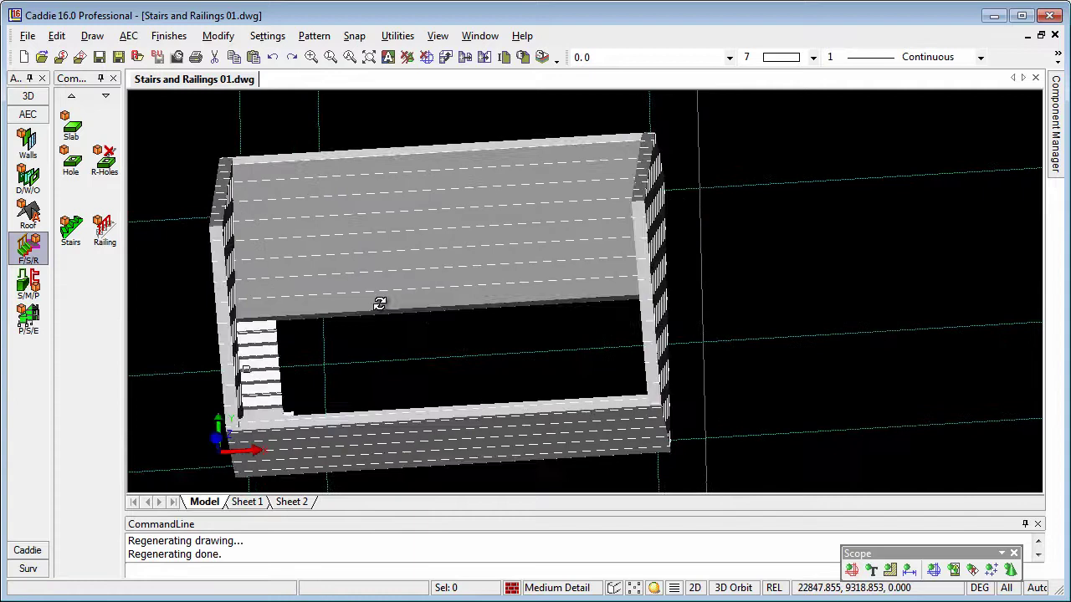
{"action": "left_click", "coordinate": [437, 35]}
{"action": "left_click", "coordinate": [480, 459]}
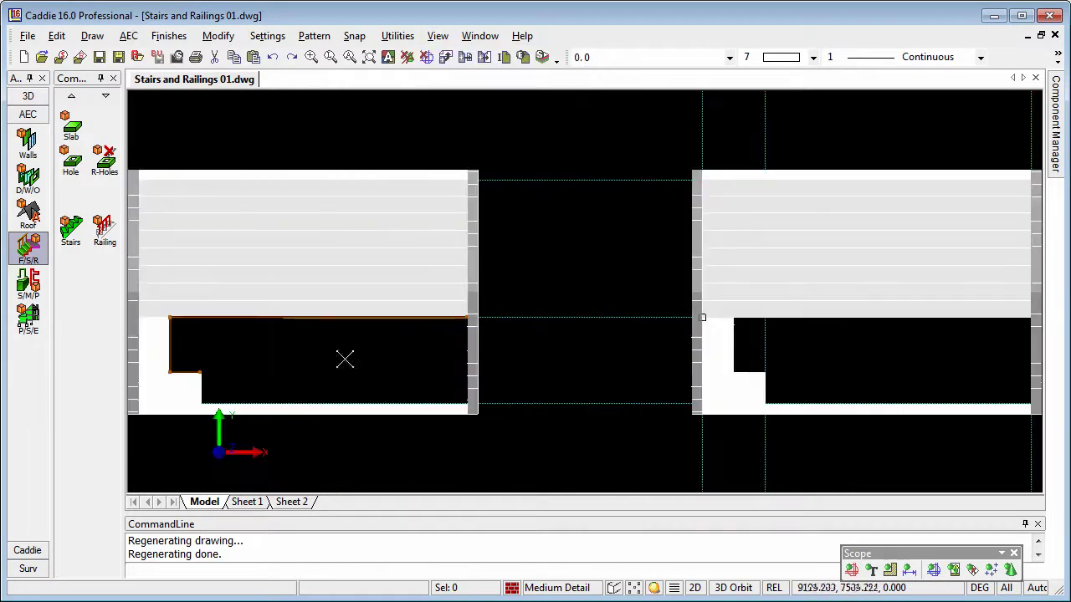
{"action": "middle_click_drag", "start_coordinate": [311, 359], "coordinate": [349, 324]}
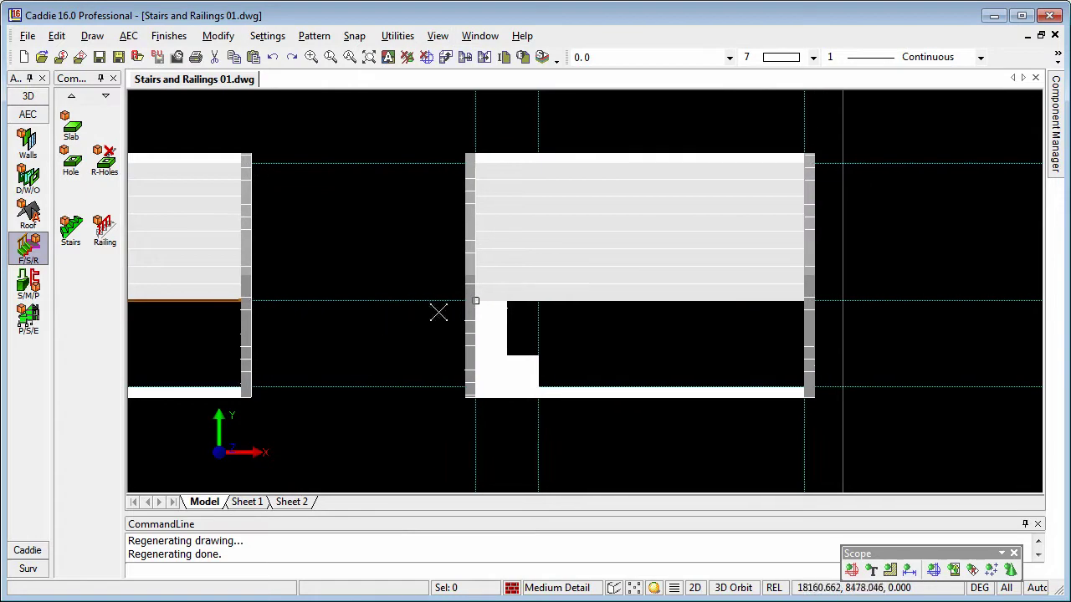
{"action": "key", "text": "F5"}
{"action": "scroll", "coordinate": [501, 339], "scroll_direction": "up", "scroll_amount": 1}
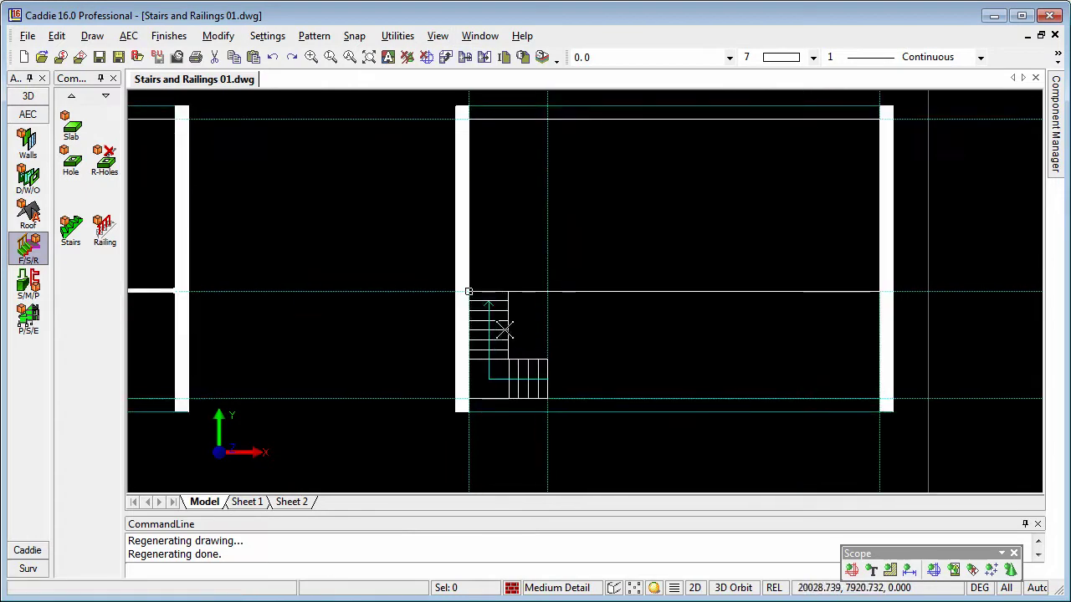
{"action": "left_click", "coordinate": [502, 328]}
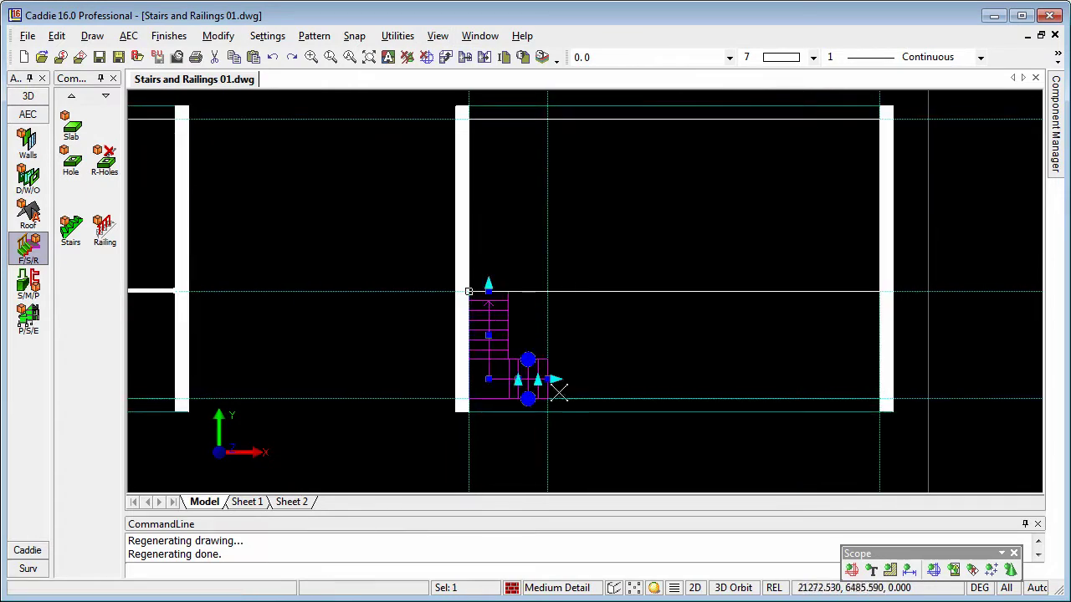
{"action": "right_click", "coordinate": [607, 330]}
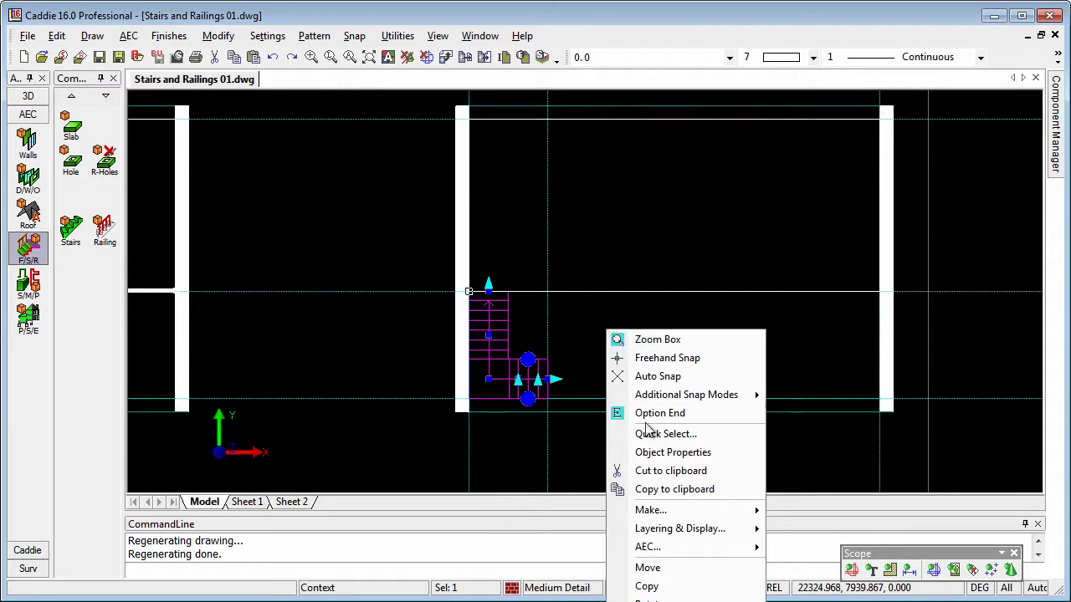
{"action": "mouse_move", "coordinate": [693, 547]}
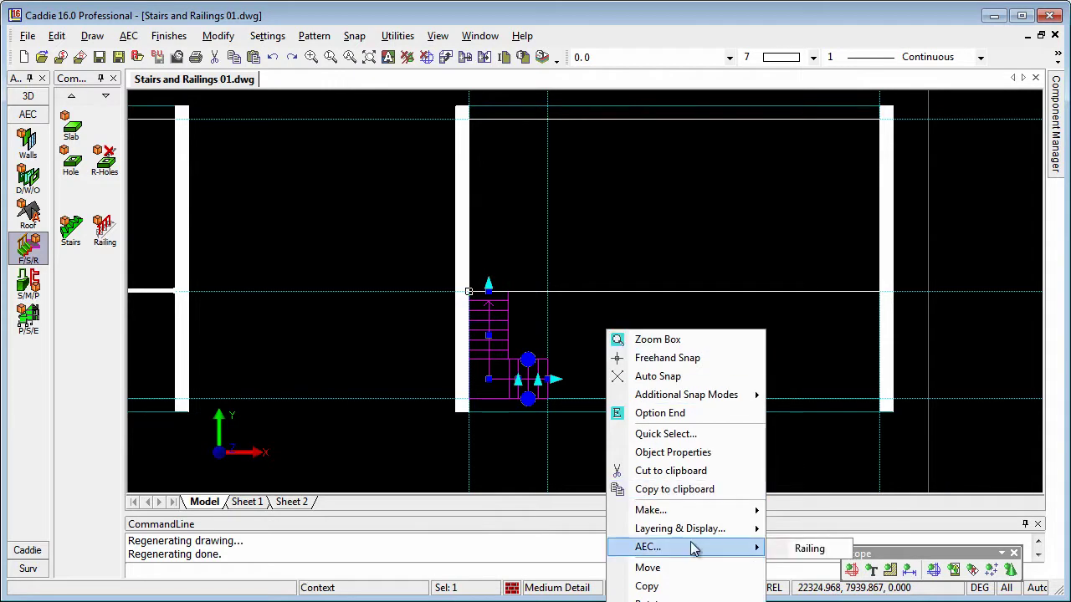
{"action": "left_click", "coordinate": [810, 549]}
{"action": "middle_click_drag", "start_coordinate": [511, 341], "coordinate": [396, 306]}
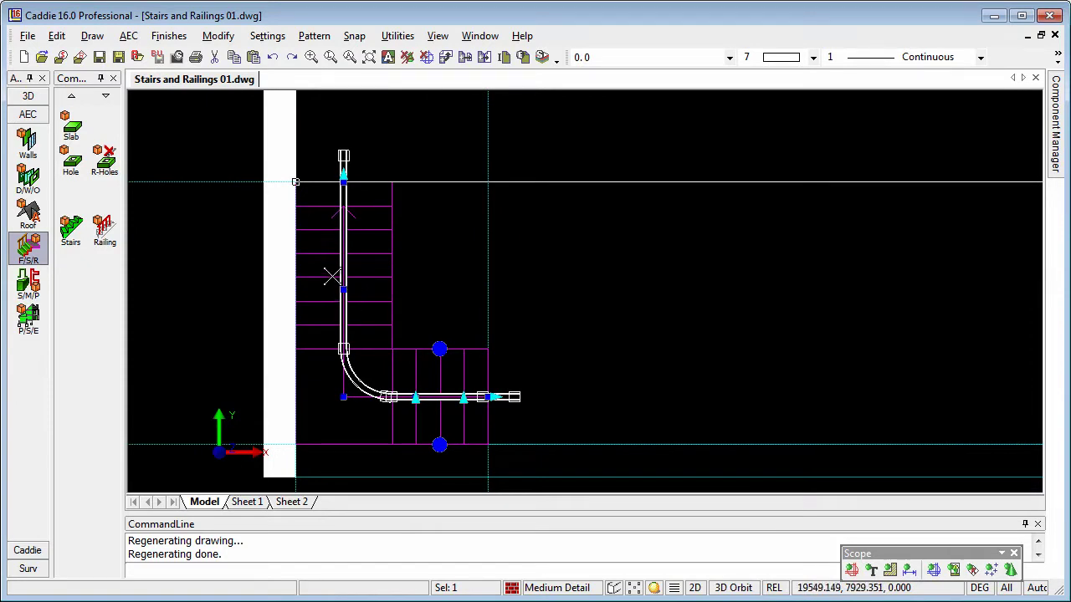
{"action": "key", "text": "Escape"}
Step: Change the railing's anchor justification so that it runs along the stair's inner edge, with side offset 0 and automatic placement
{"action": "left_click", "coordinate": [343, 158]}
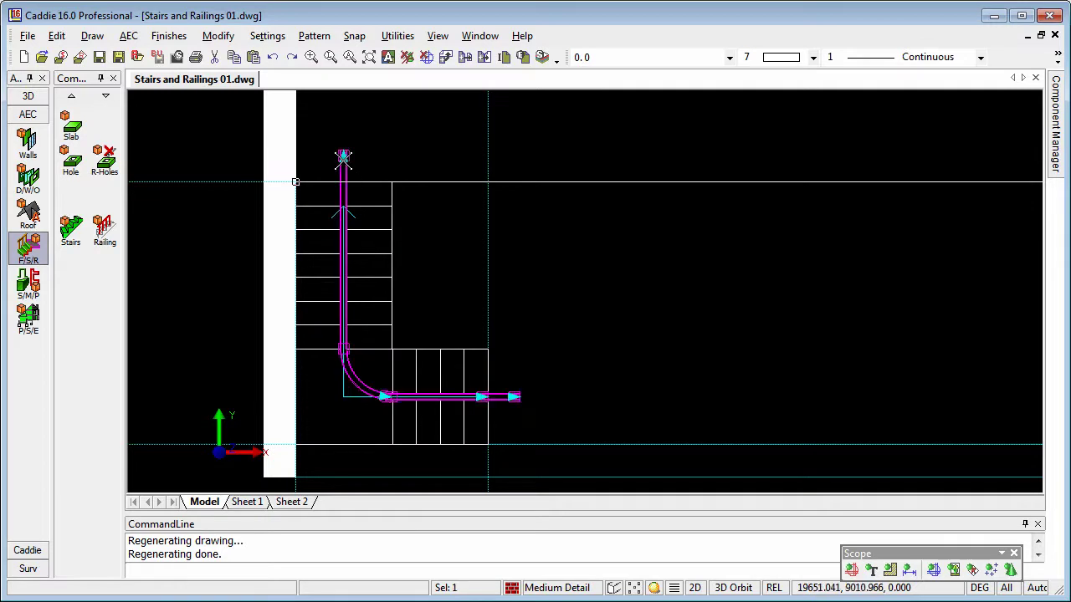
{"action": "right_click", "coordinate": [348, 174]}
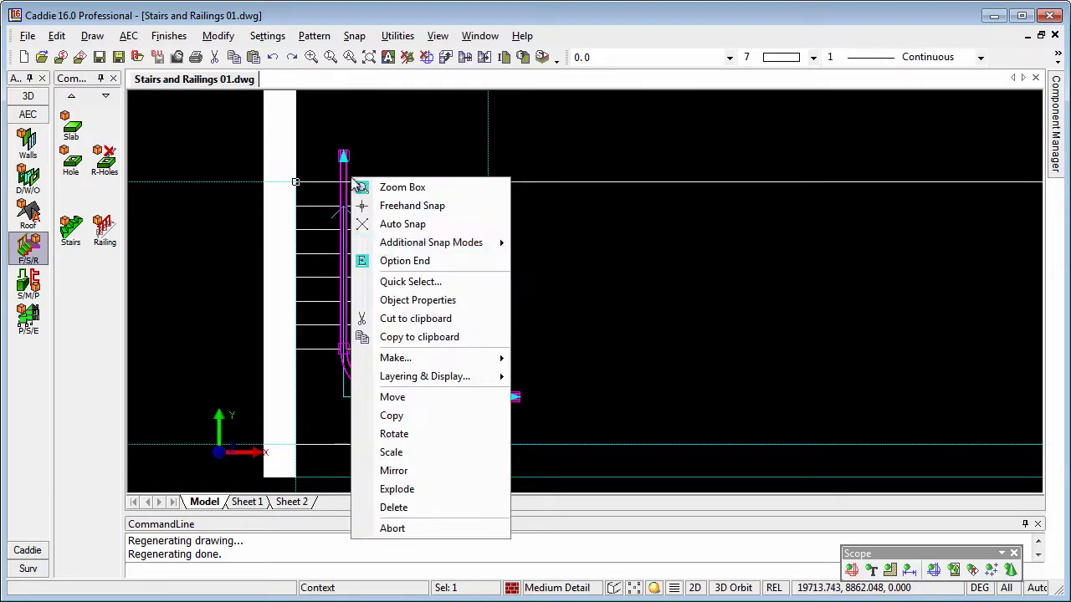
{"action": "left_click", "coordinate": [424, 302]}
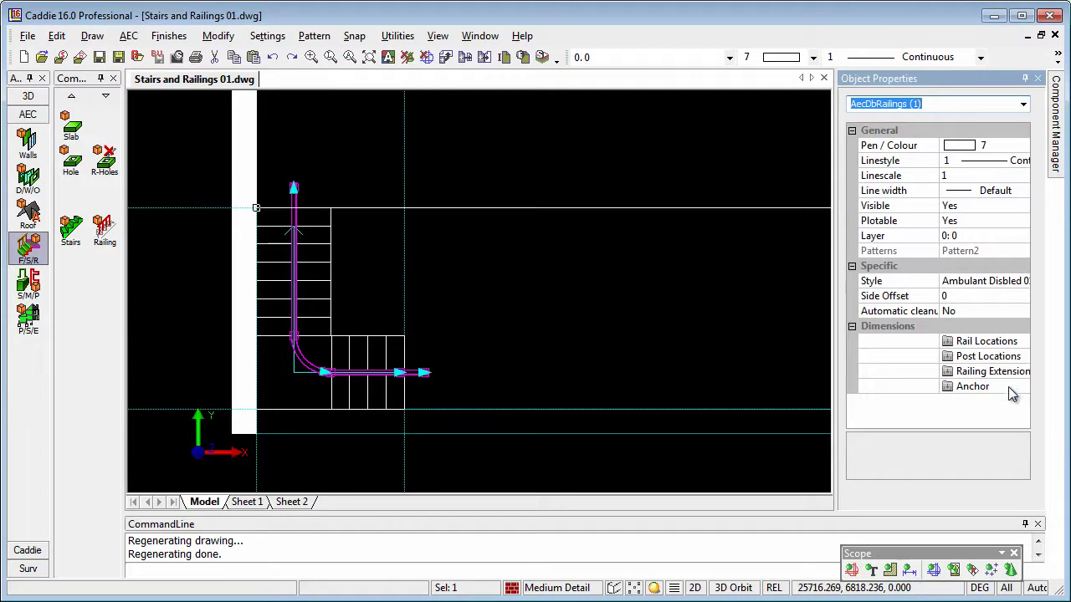
{"action": "left_click", "coordinate": [949, 388]}
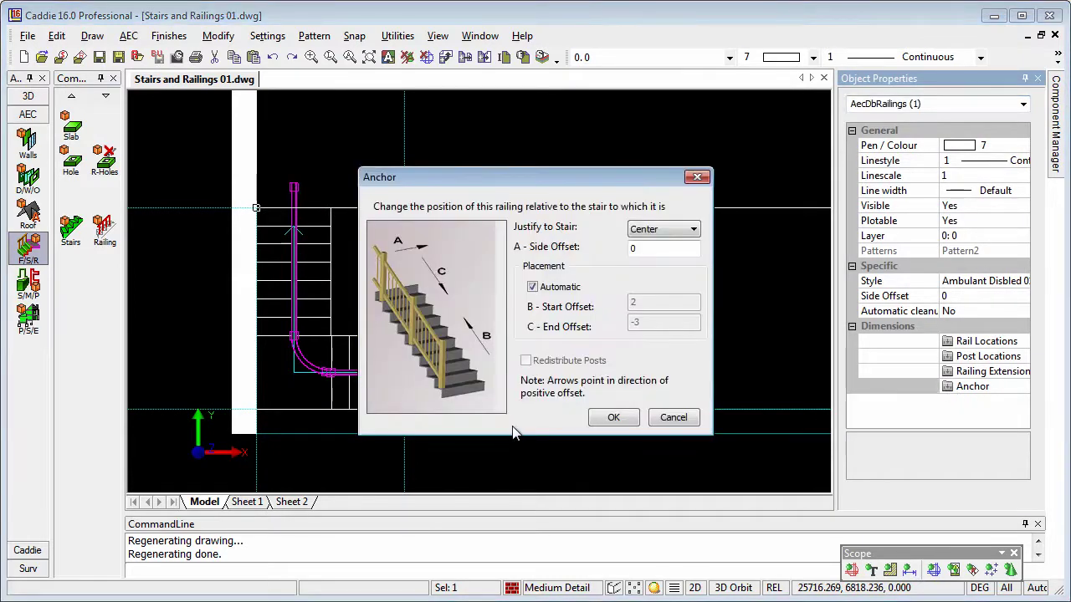
{"action": "left_click_drag", "start_coordinate": [533, 178], "coordinate": [586, 148]}
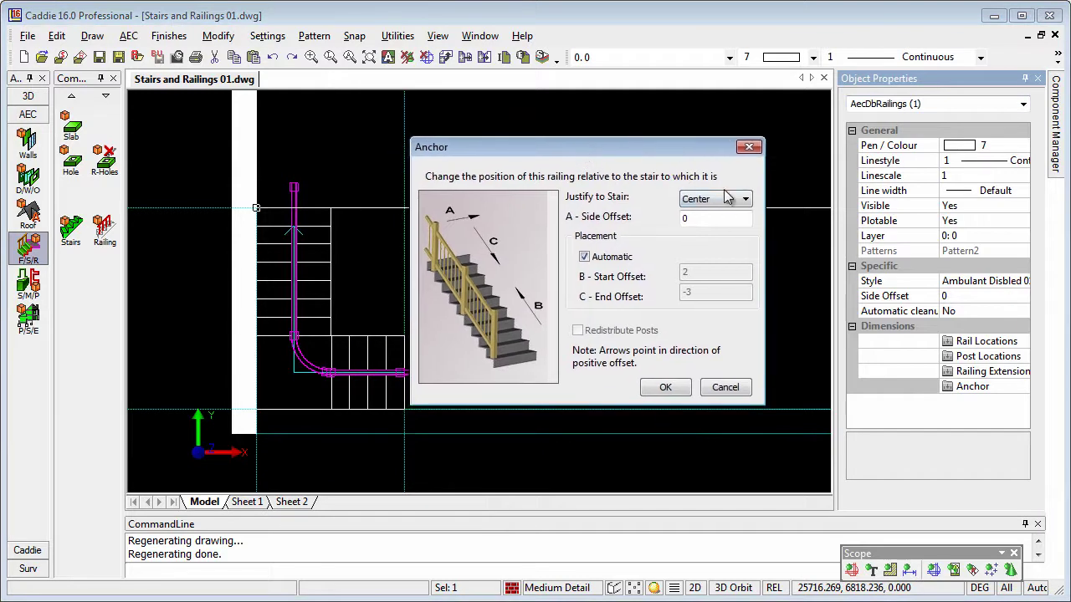
{"action": "left_click", "coordinate": [746, 201]}
{"action": "left_click", "coordinate": [698, 232]}
{"action": "left_click", "coordinate": [665, 390]}
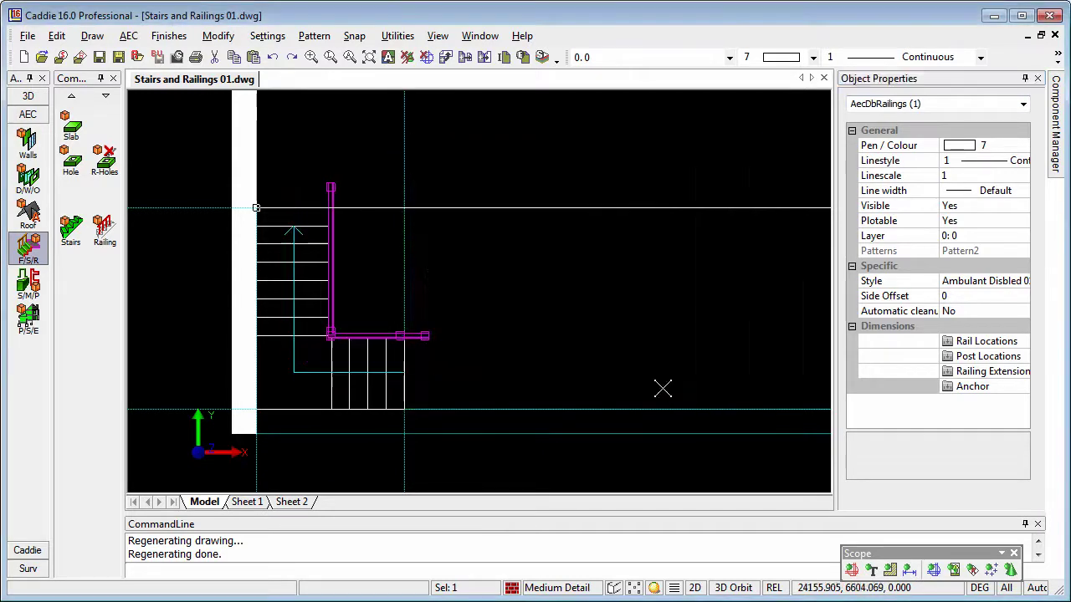
{"action": "mouse_move", "coordinate": [476, 344]}
{"action": "middle_mouse_down"}
{"action": "mouse_move", "coordinate": [487, 330]}
{"action": "mouse_move", "coordinate": [476, 351]}
{"action": "middle_mouse_up"}
Step: Change the railing's style to Residential Sq
{"action": "left_click", "coordinate": [998, 284]}
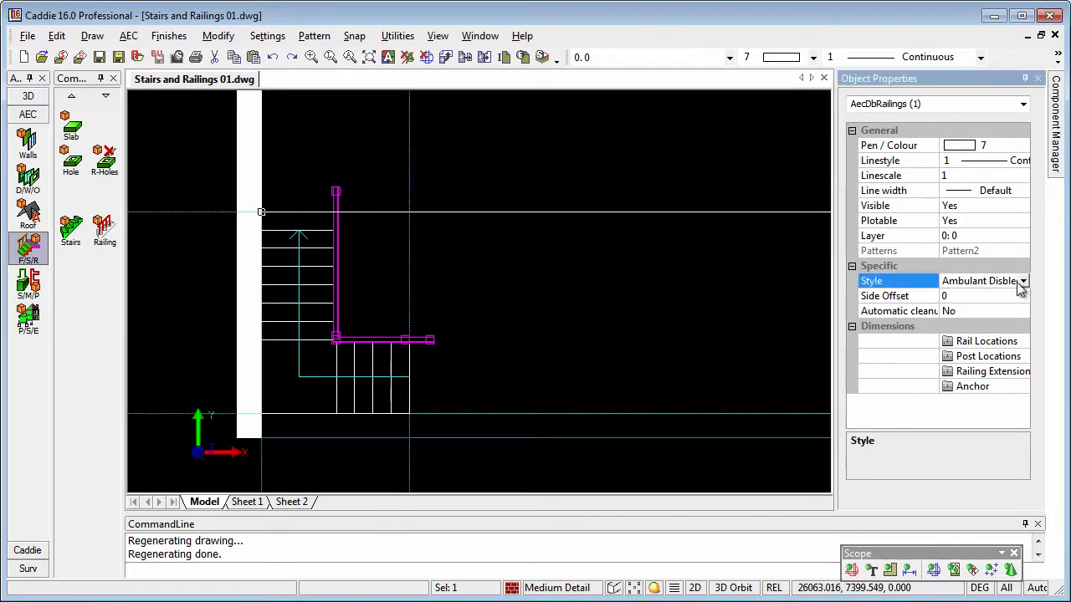
{"action": "left_click", "coordinate": [1024, 282]}
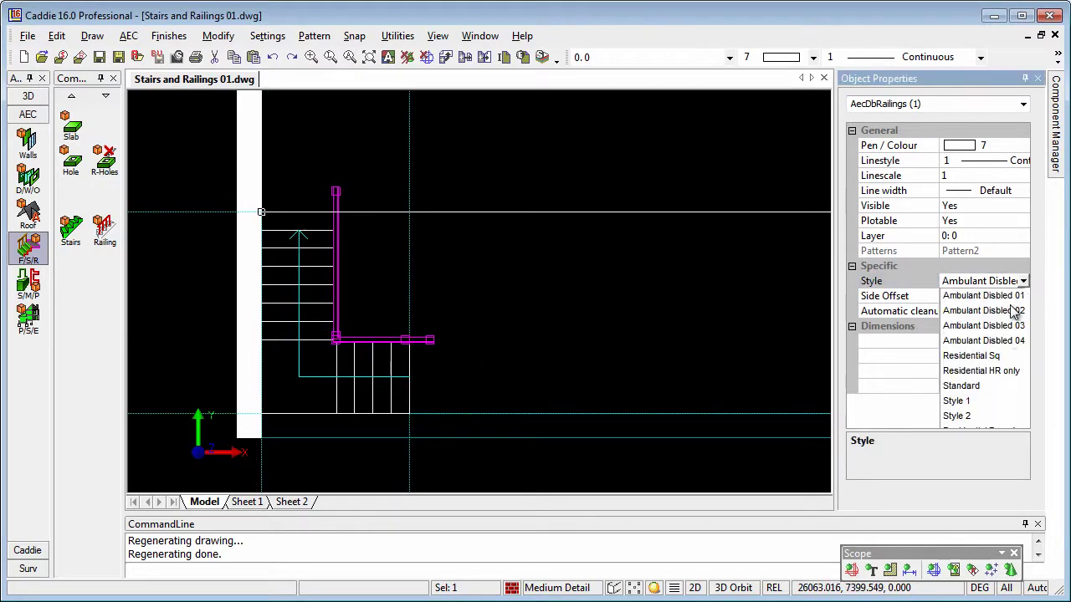
{"action": "left_click", "coordinate": [972, 355]}
{"action": "middle_click_drag", "start_coordinate": [529, 317], "coordinate": [489, 324]}
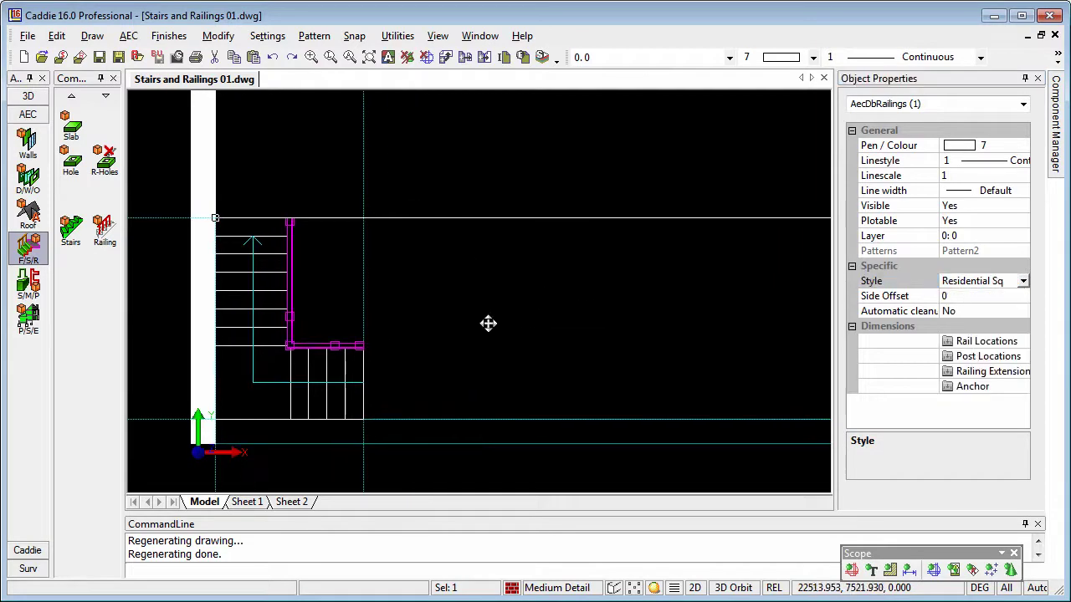
{"action": "scroll", "coordinate": [359, 305], "scroll_direction": "up", "scroll_amount": 2}
{"action": "mouse_move", "coordinate": [376, 309]}
{"action": "middle_mouse_down"}
{"action": "mouse_move", "coordinate": [507, 323]}
{"action": "mouse_move", "coordinate": [485, 318]}
{"action": "middle_mouse_up"}
{"action": "key", "text": "Escape"}
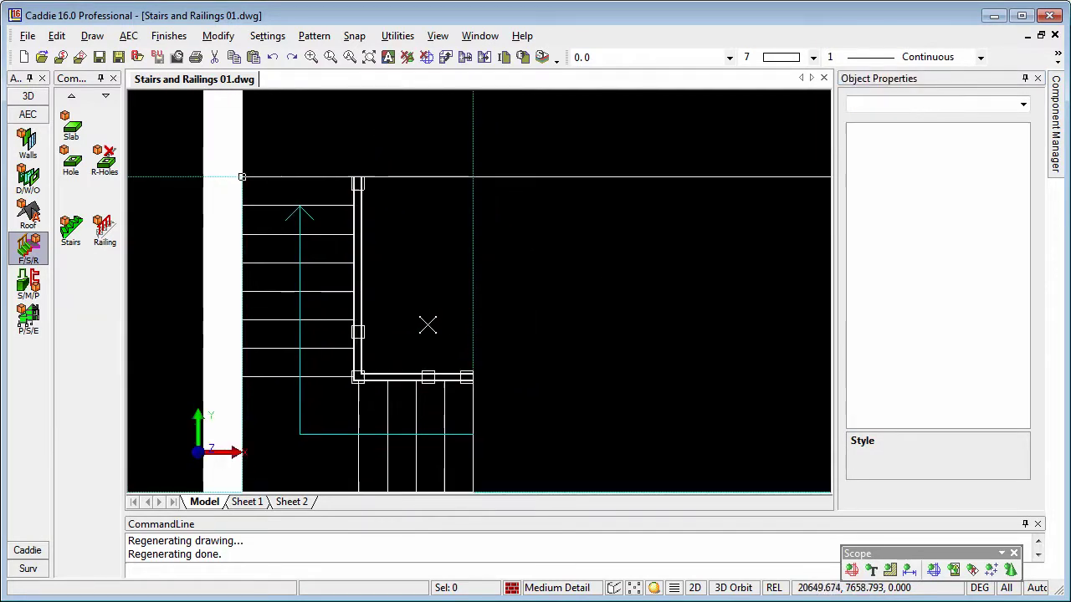
Step: Move the railing's intermediate post on the upper flight to the corner post and the one on the lower flight to the end post
{"action": "scroll", "coordinate": [381, 334], "scroll_direction": "up", "scroll_amount": 1}
{"action": "left_click", "coordinate": [345, 334]}
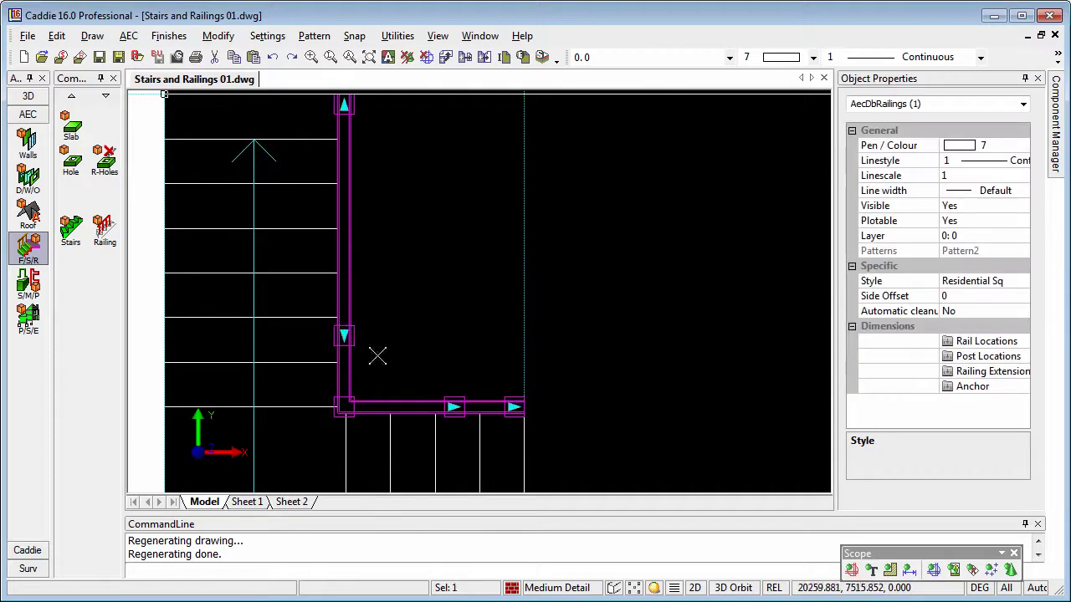
{"action": "middle_click_drag", "start_coordinate": [438, 323], "coordinate": [384, 314]}
{"action": "scroll", "coordinate": [393, 313], "scroll_direction": "down", "scroll_amount": 1}
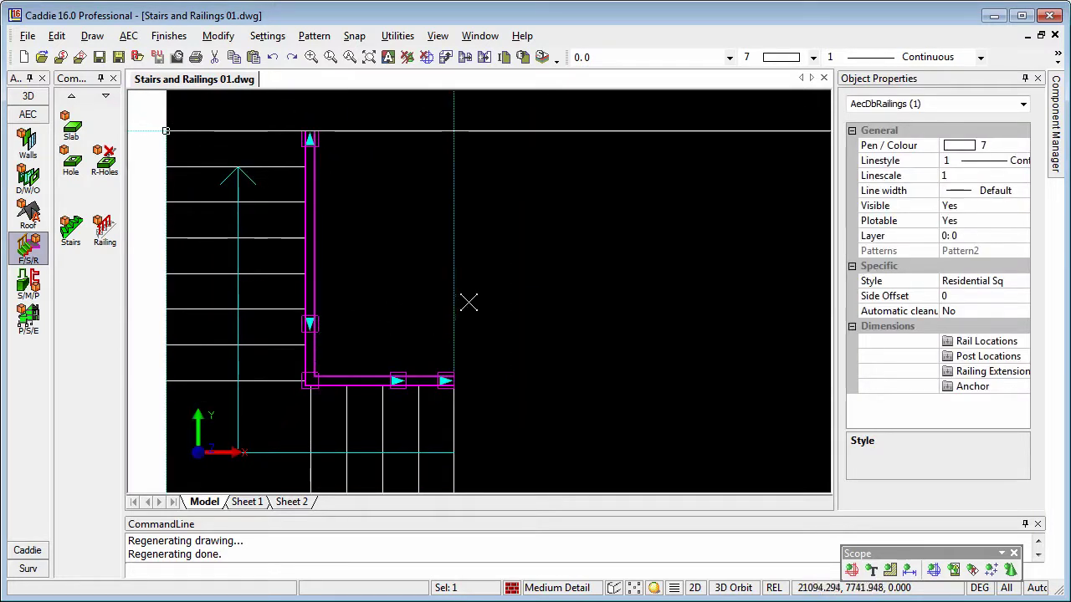
{"action": "middle_click_drag", "start_coordinate": [484, 314], "coordinate": [490, 297]}
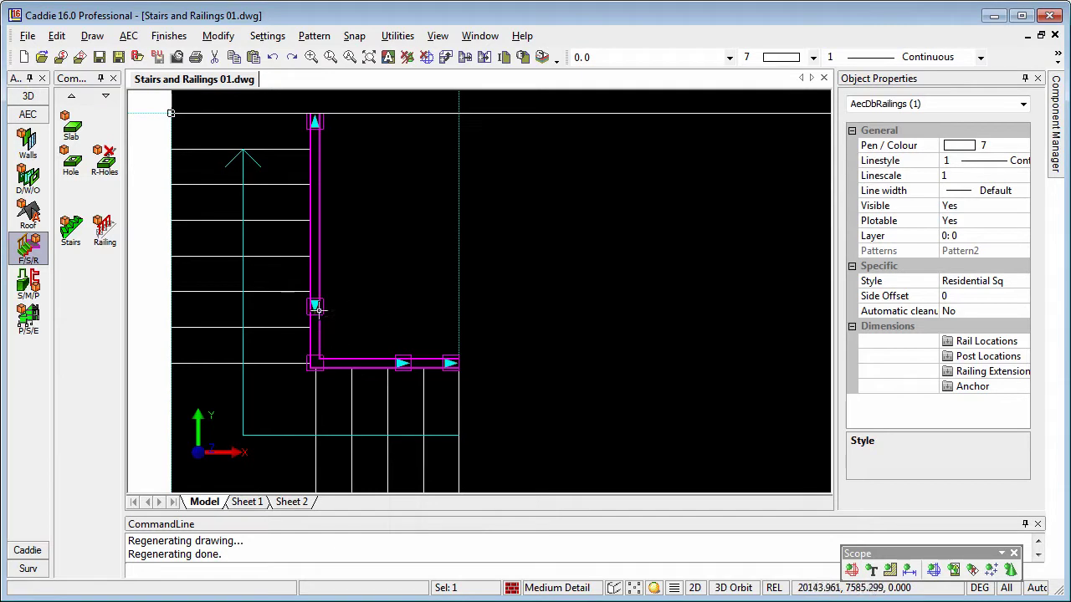
{"action": "left_click", "coordinate": [306, 440]}
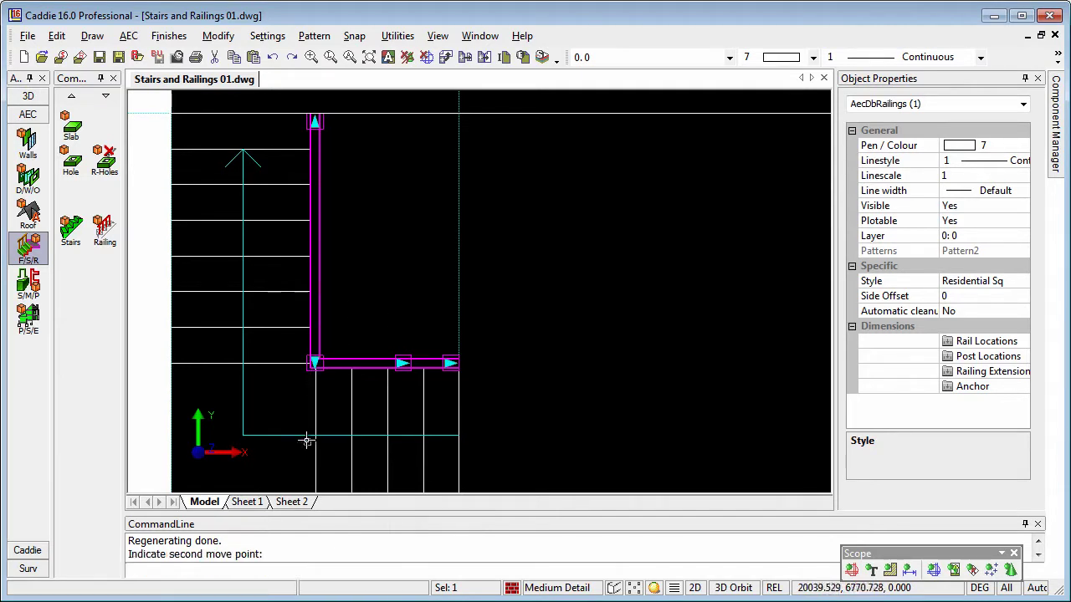
{"action": "left_click", "coordinate": [403, 363]}
{"action": "left_click", "coordinate": [508, 374]}
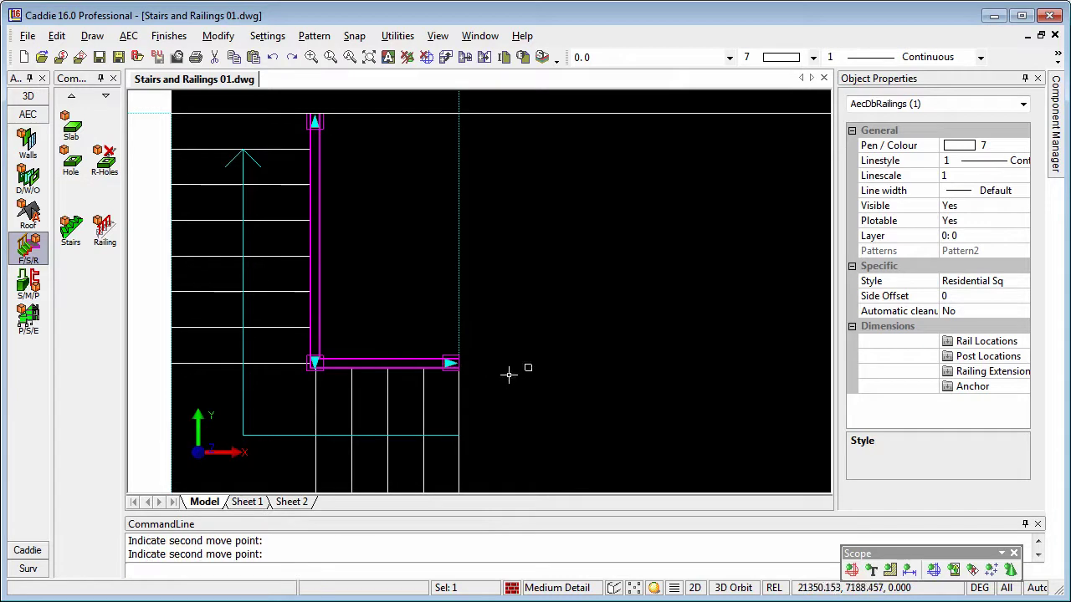
Step: Offset the UCS to the top corner of the upper floor slab, at a height of 2600
{"action": "middle_click_drag", "start_coordinate": [390, 221], "coordinate": [392, 292]}
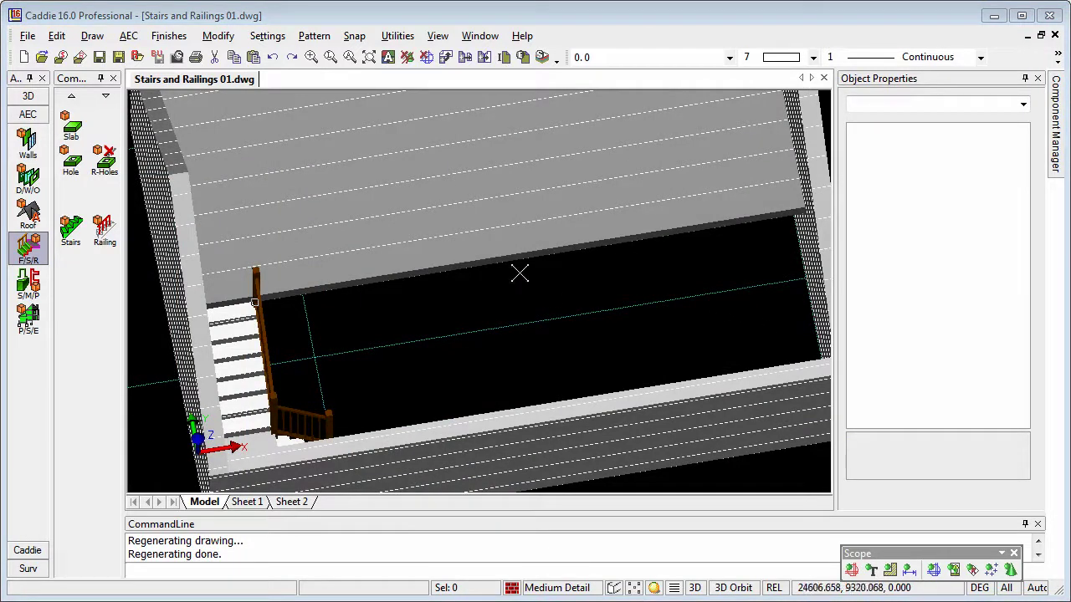
{"action": "left_click_drag", "start_coordinate": [644, 244], "coordinate": [559, 275]}
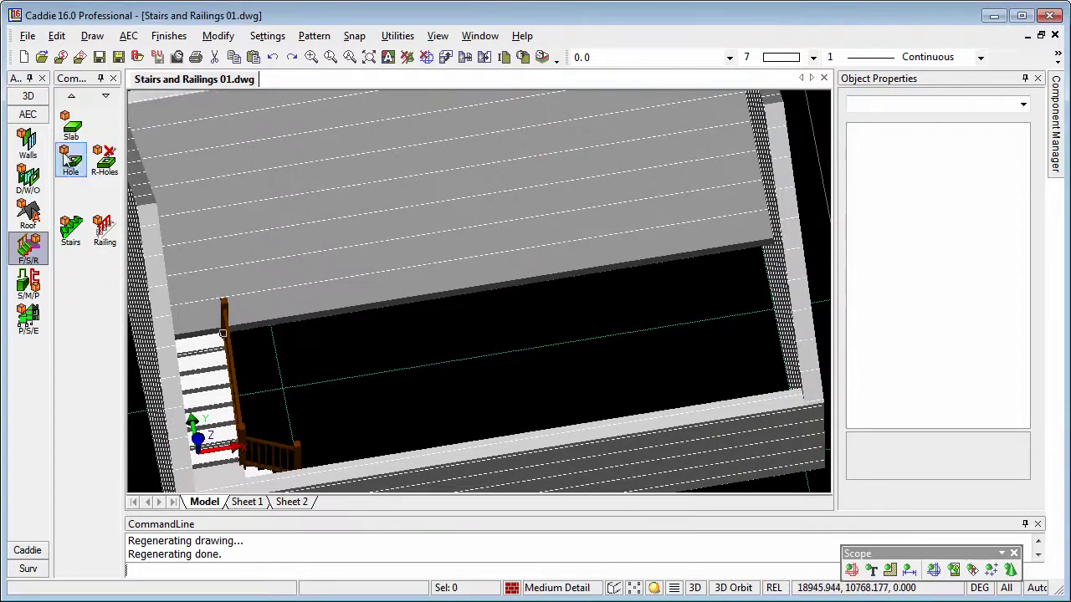
{"action": "left_click", "coordinate": [30, 99]}
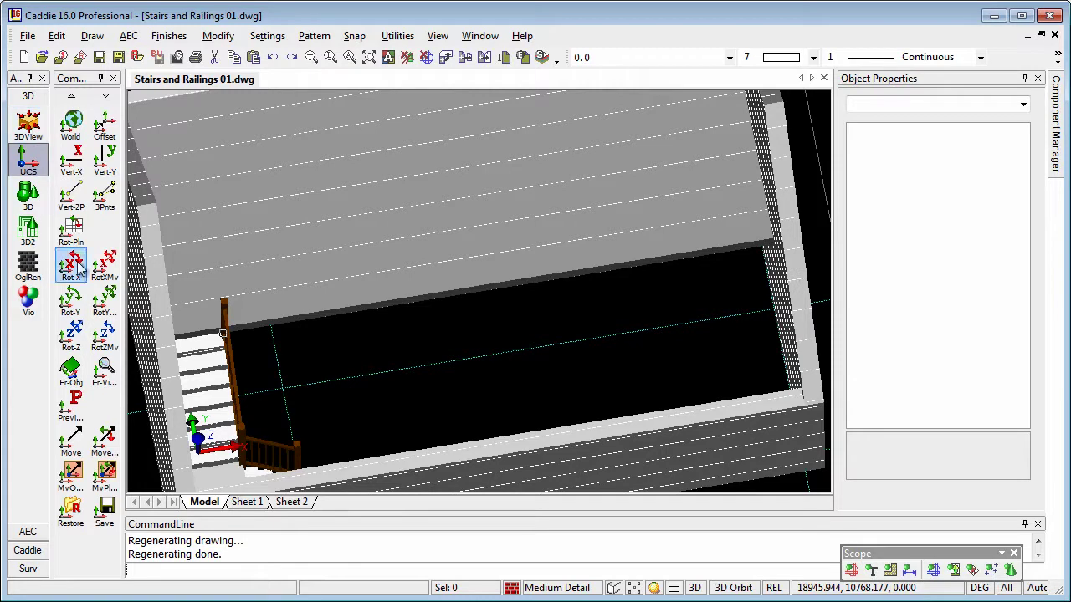
{"action": "left_click", "coordinate": [105, 134]}
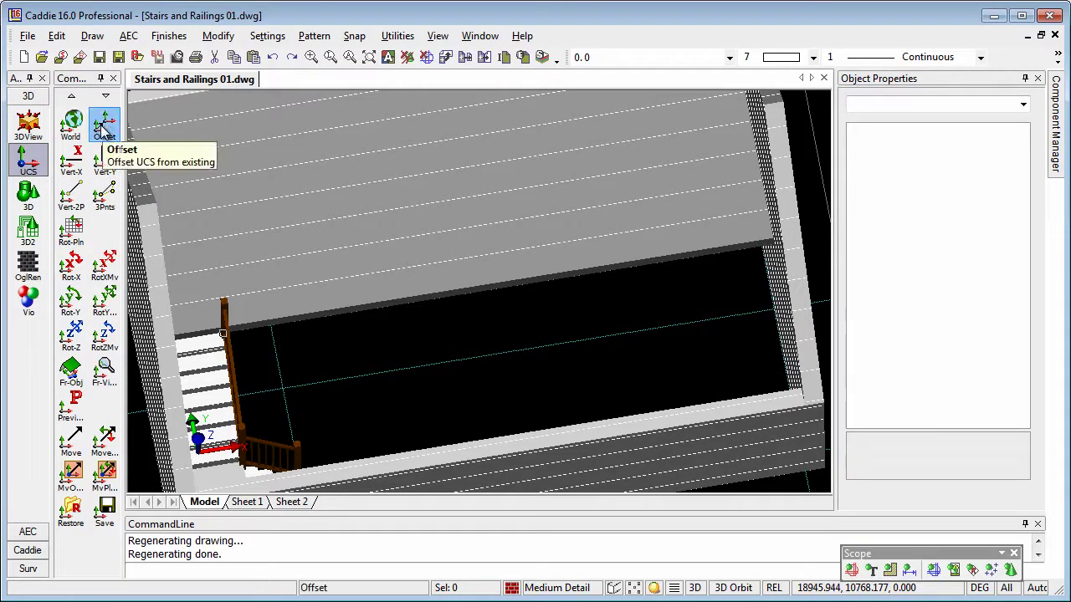
{"action": "left_click", "coordinate": [629, 296]}
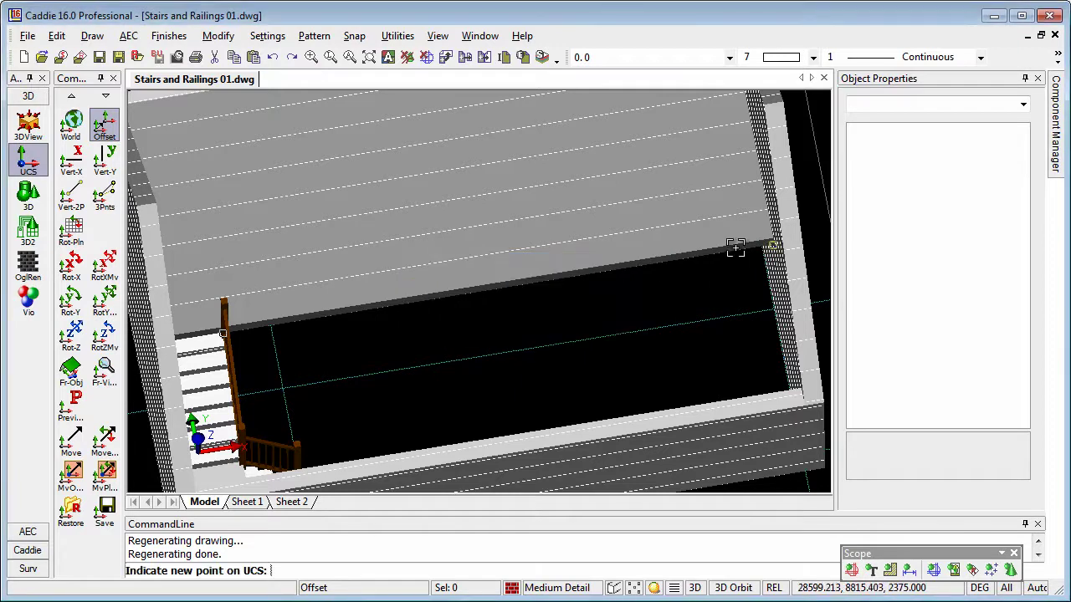
{"action": "left_click", "coordinate": [759, 233]}
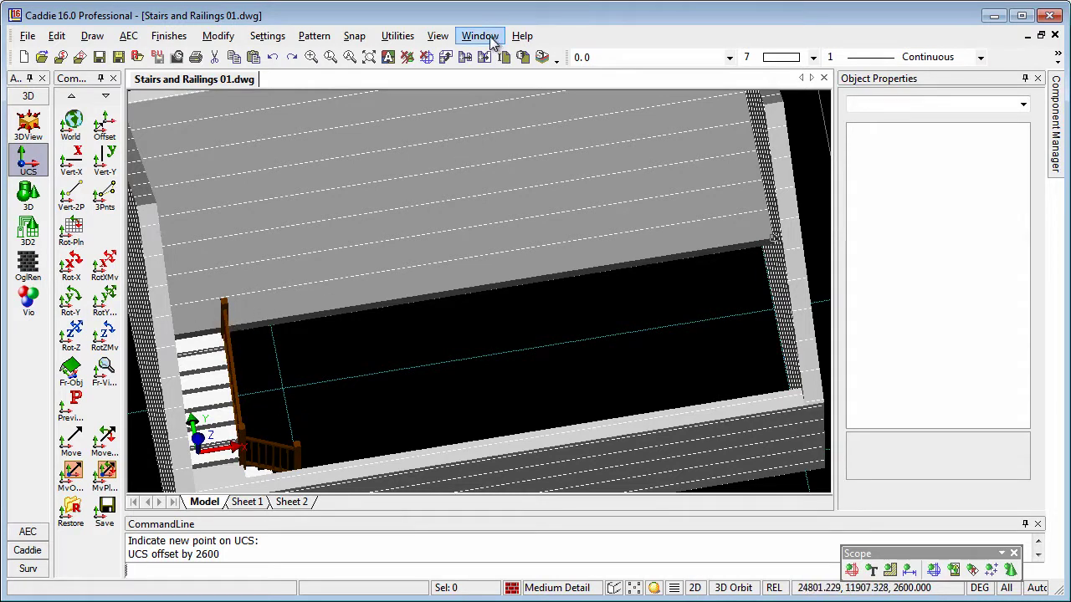
Step: Switch to the top view and place a construction line perpendicular to the stair railing's top post edge, through the midpoint between its corners
{"action": "left_click", "coordinate": [437, 36]}
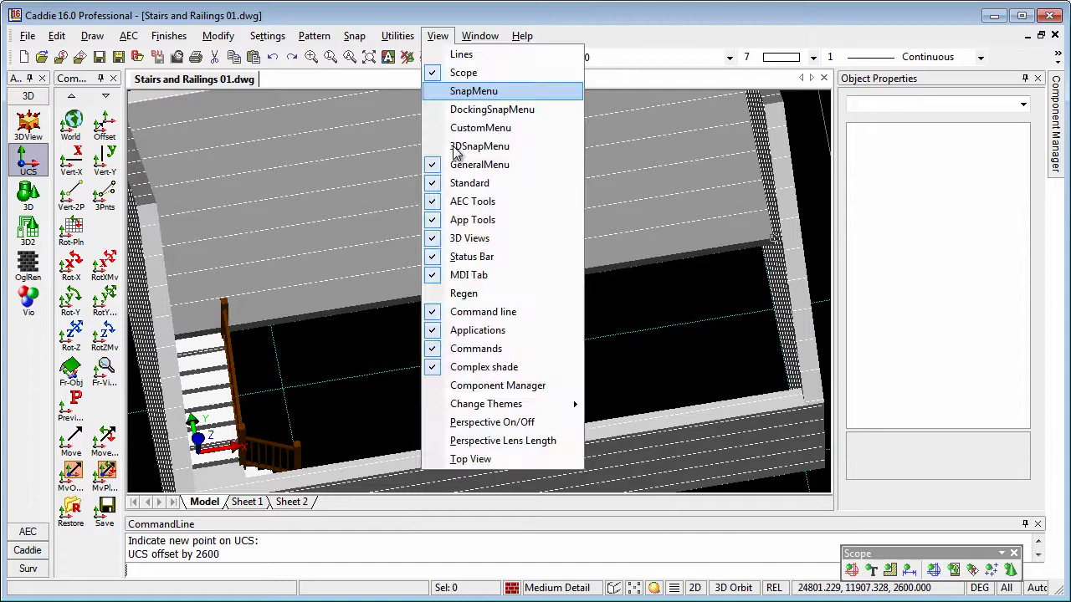
{"action": "left_click", "coordinate": [470, 459]}
{"action": "middle_click_drag", "start_coordinate": [674, 299], "coordinate": [531, 351]}
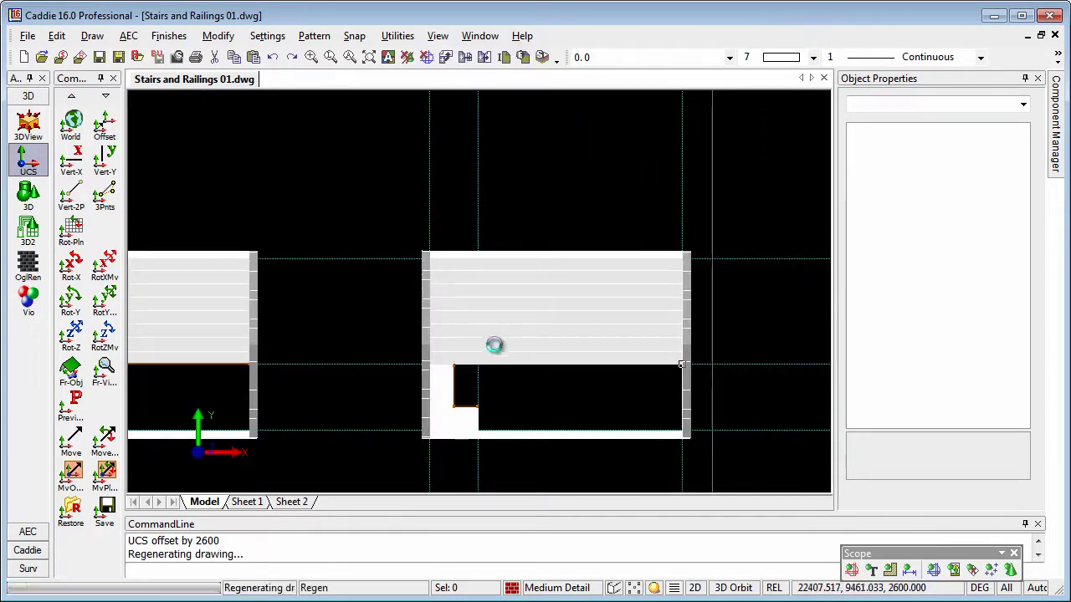
{"action": "scroll", "coordinate": [433, 368], "scroll_direction": "up", "scroll_amount": 5}
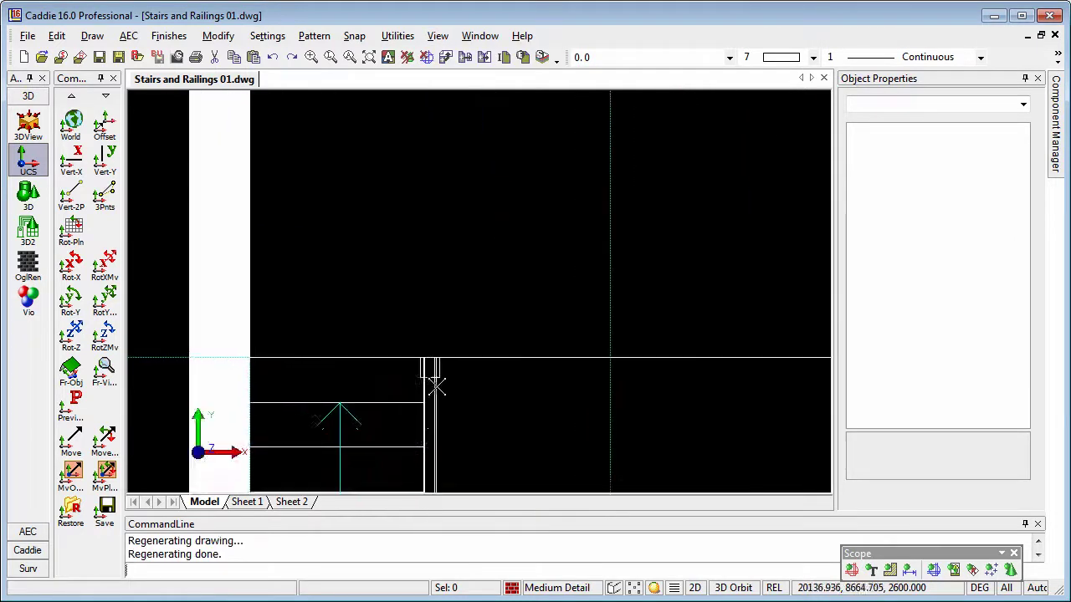
{"action": "middle_click_drag", "start_coordinate": [433, 376], "coordinate": [403, 296]}
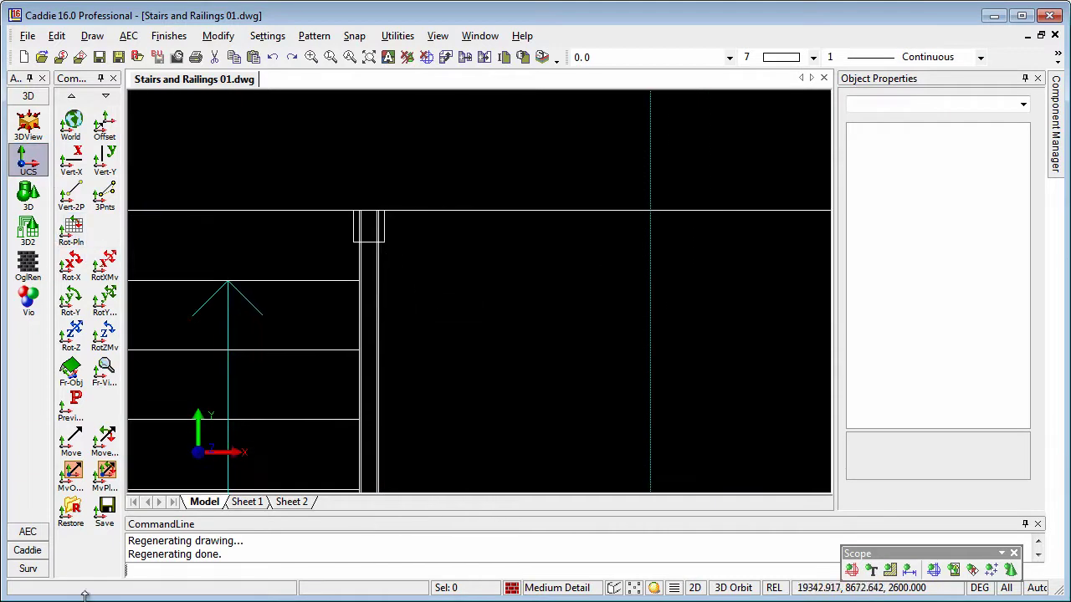
{"action": "left_click", "coordinate": [27, 550]}
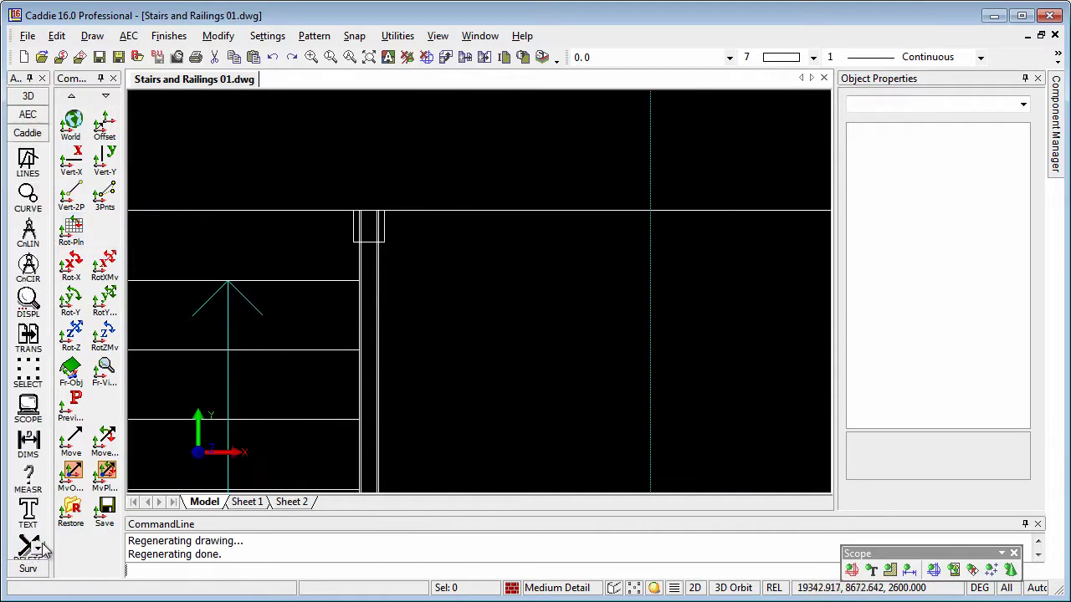
{"action": "left_click", "coordinate": [28, 232]}
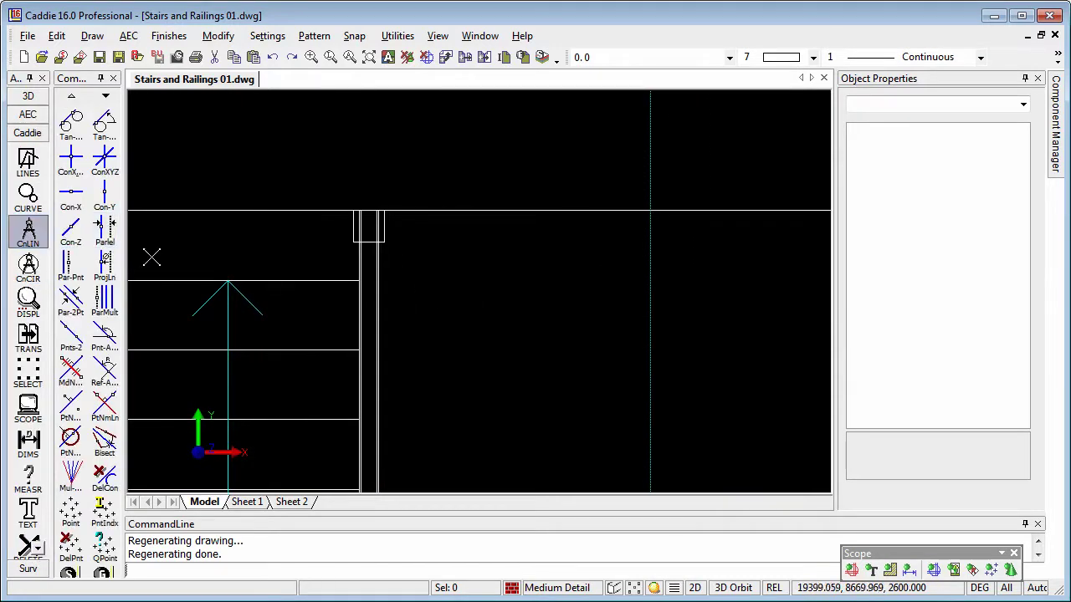
{"action": "left_click", "coordinate": [71, 407]}
{"action": "left_click", "coordinate": [339, 239]}
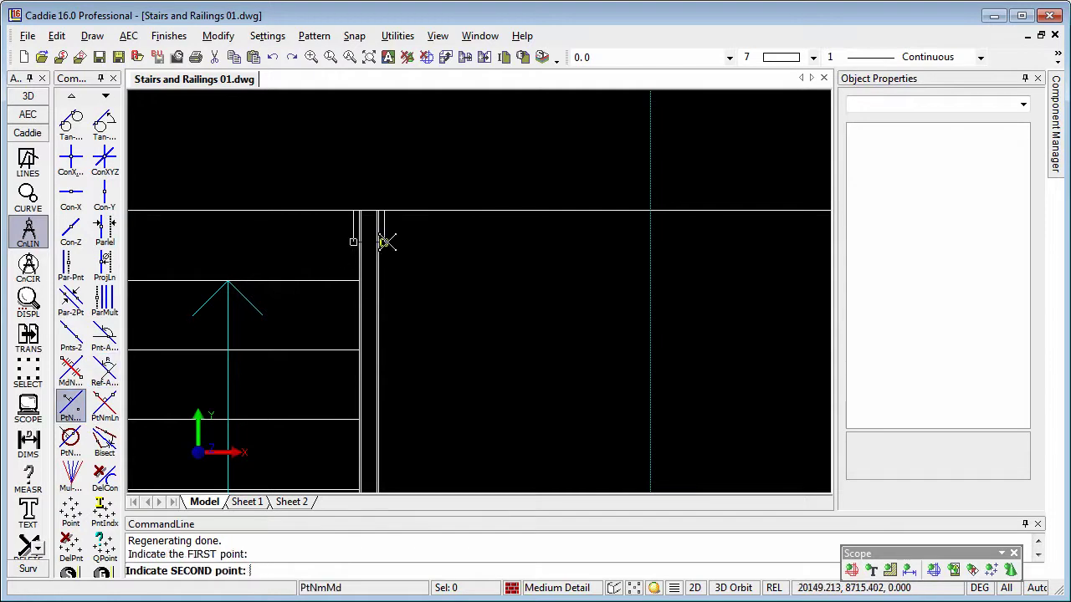
{"action": "left_click", "coordinate": [382, 242]}
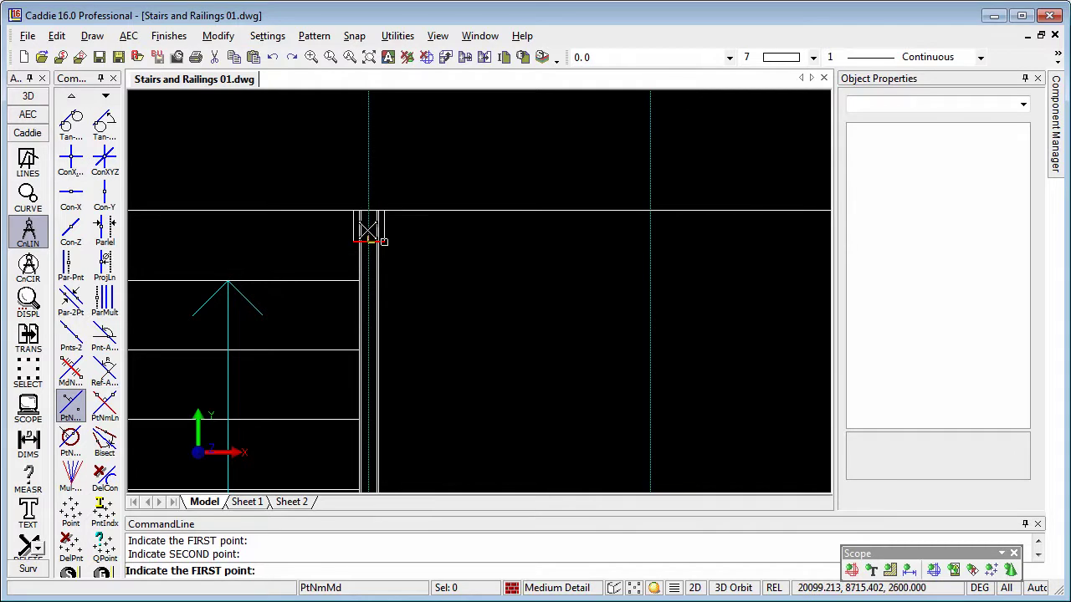
Step: Draw a polyline along the upper floor slab's open edge, from the far wall to the construction line through the post's centre
{"action": "scroll", "coordinate": [368, 230], "scroll_direction": "down", "scroll_amount": 5}
{"action": "mouse_move", "coordinate": [415, 243]}
{"action": "middle_mouse_down"}
{"action": "mouse_move", "coordinate": [267, 297]}
{"action": "mouse_move", "coordinate": [321, 294]}
{"action": "middle_mouse_up"}
{"action": "scroll", "coordinate": [316, 291], "scroll_direction": "down", "scroll_amount": 1}
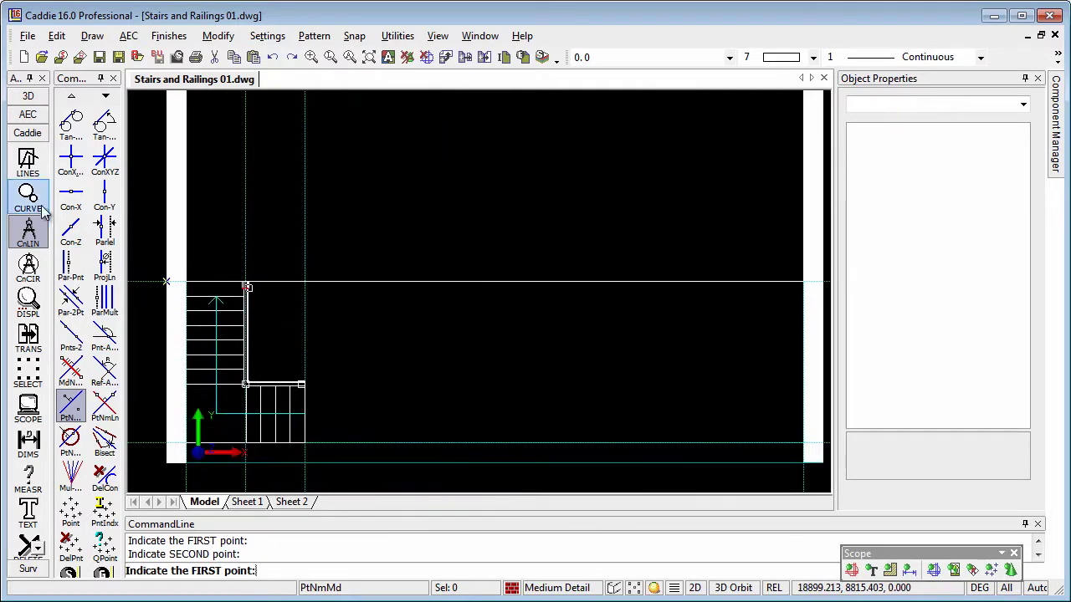
{"action": "left_click", "coordinate": [27, 161]}
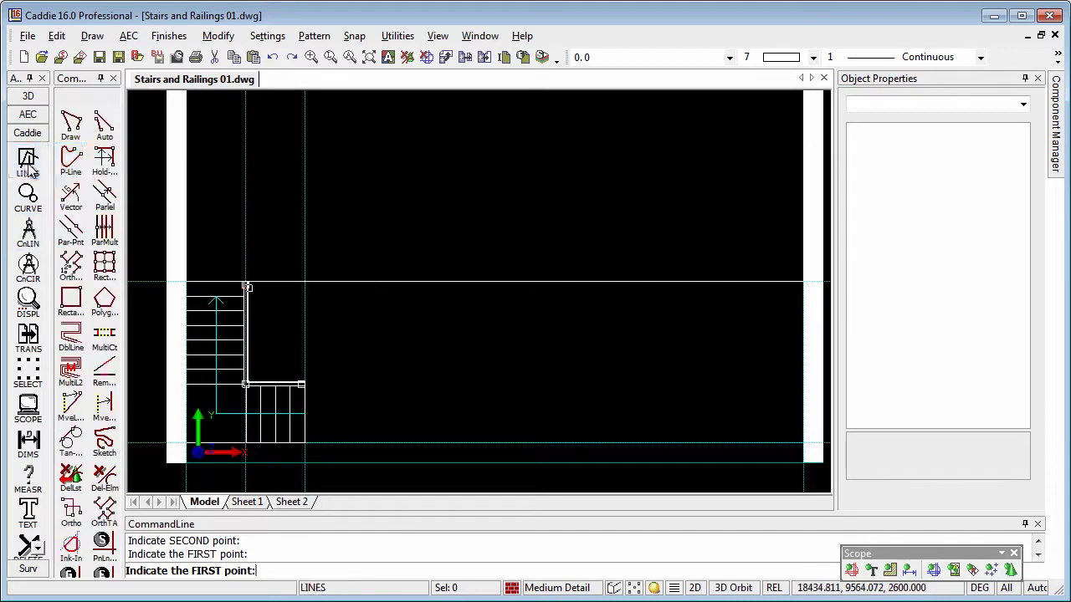
{"action": "left_click", "coordinate": [71, 164]}
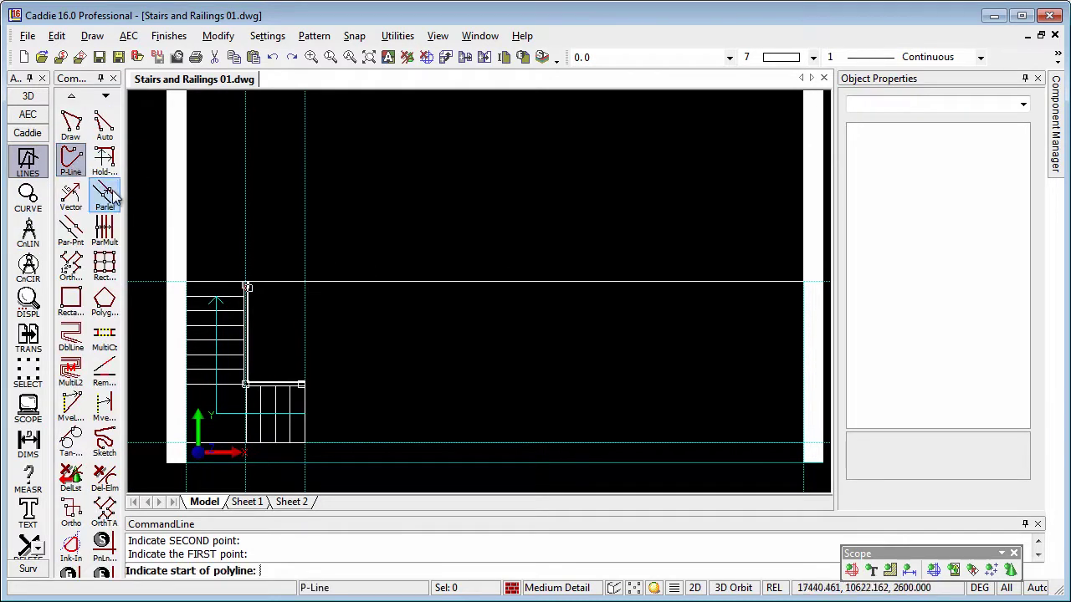
{"action": "left_click", "coordinate": [790, 277]}
{"action": "scroll", "coordinate": [240, 279], "scroll_direction": "up", "scroll_amount": 2}
{"action": "scroll", "coordinate": [241, 278], "scroll_direction": "up", "scroll_amount": 2}
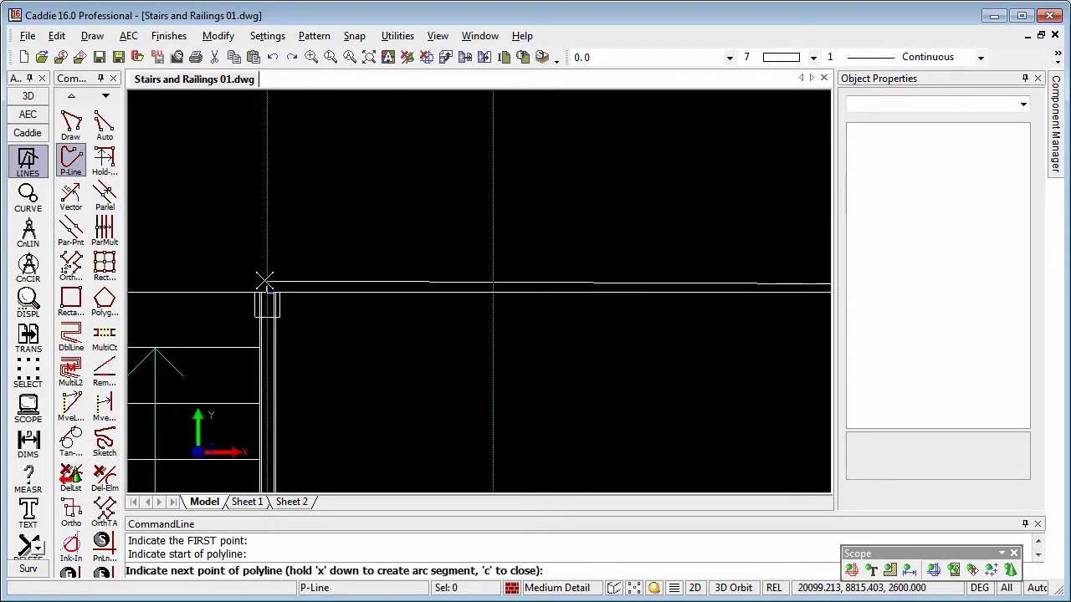
{"action": "left_click", "coordinate": [265, 281]}
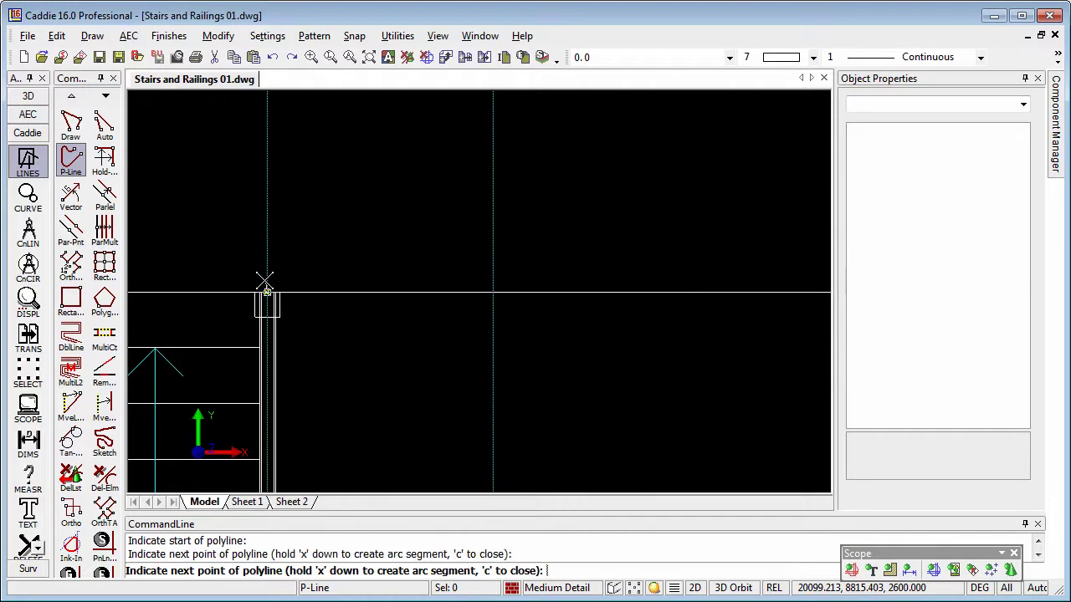
{"action": "middle_click_drag", "start_coordinate": [349, 248], "coordinate": [342, 221]}
{"action": "key", "text": "Escape"}
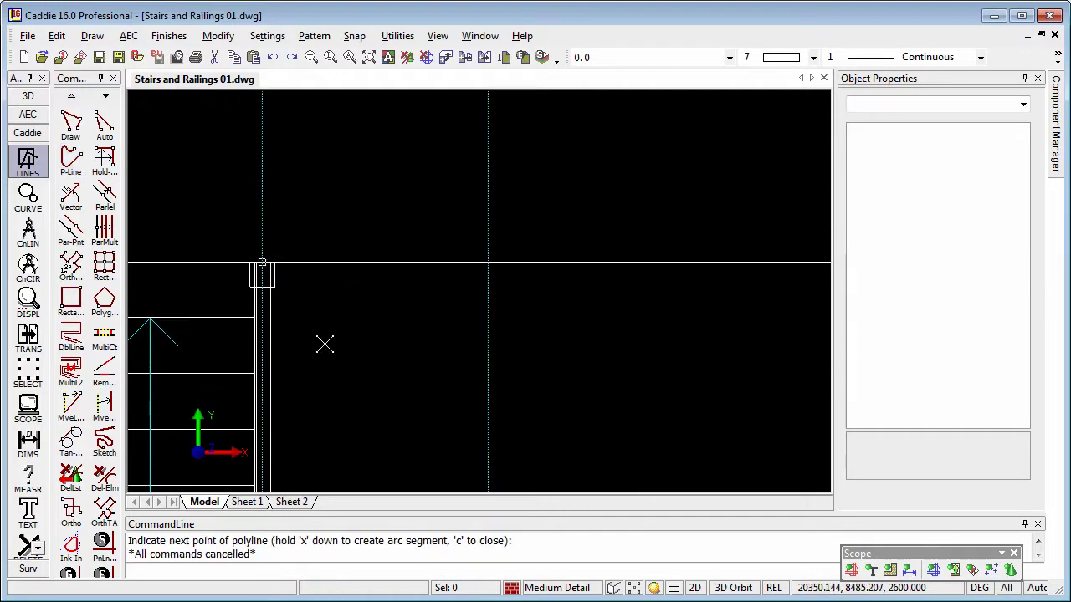
Step: Create a railing on the upper floor from the polyline along the slab edge
{"action": "middle_click_drag", "start_coordinate": [481, 378], "coordinate": [470, 327], "text": "shift"}
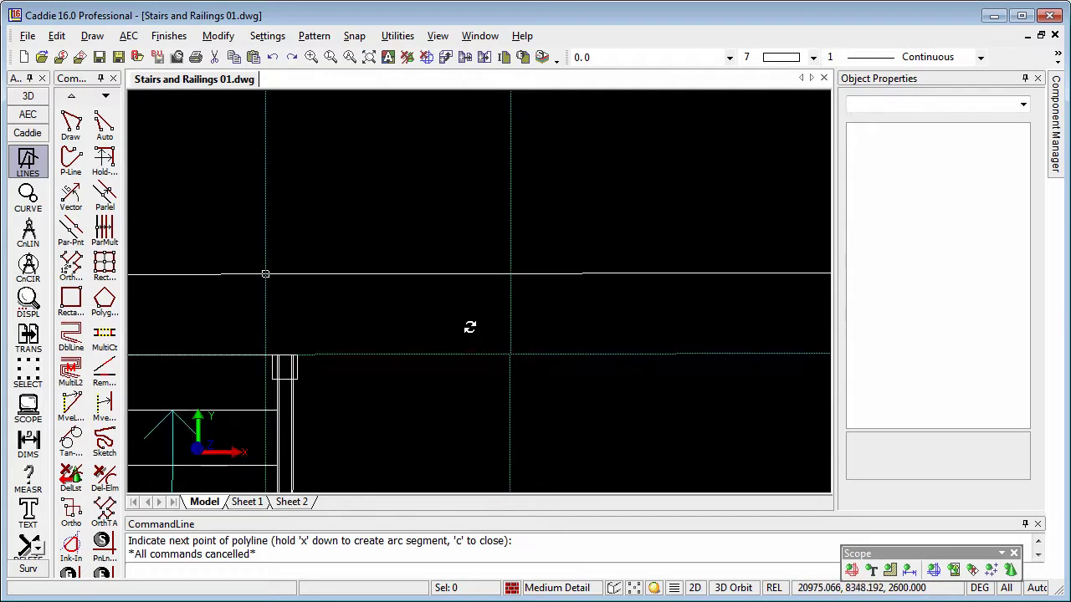
{"action": "left_click", "coordinate": [27, 114]}
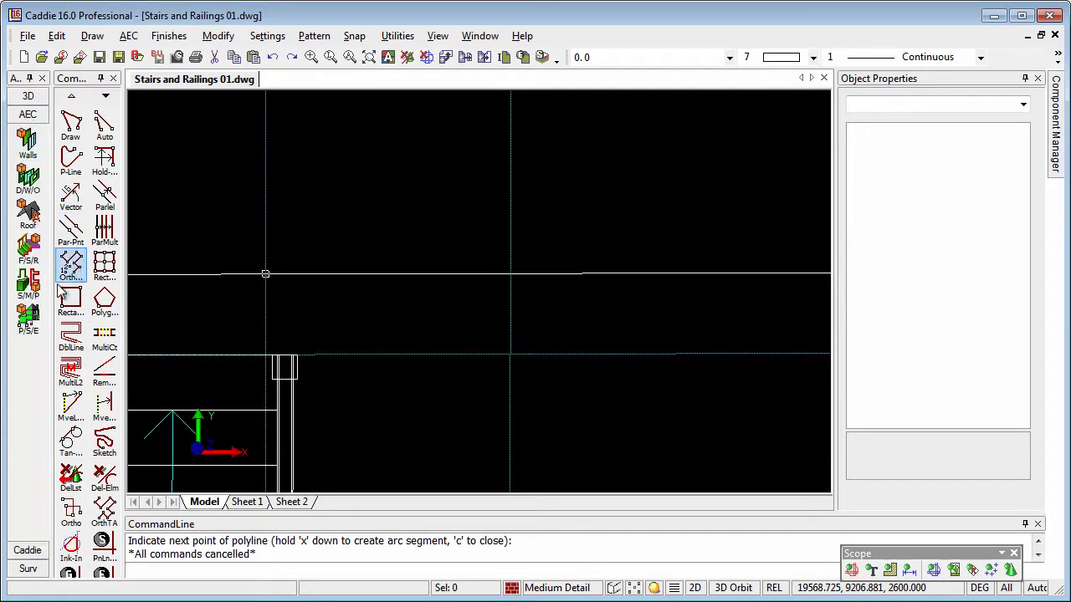
{"action": "left_click", "coordinate": [27, 247]}
{"action": "left_click", "coordinate": [104, 227]}
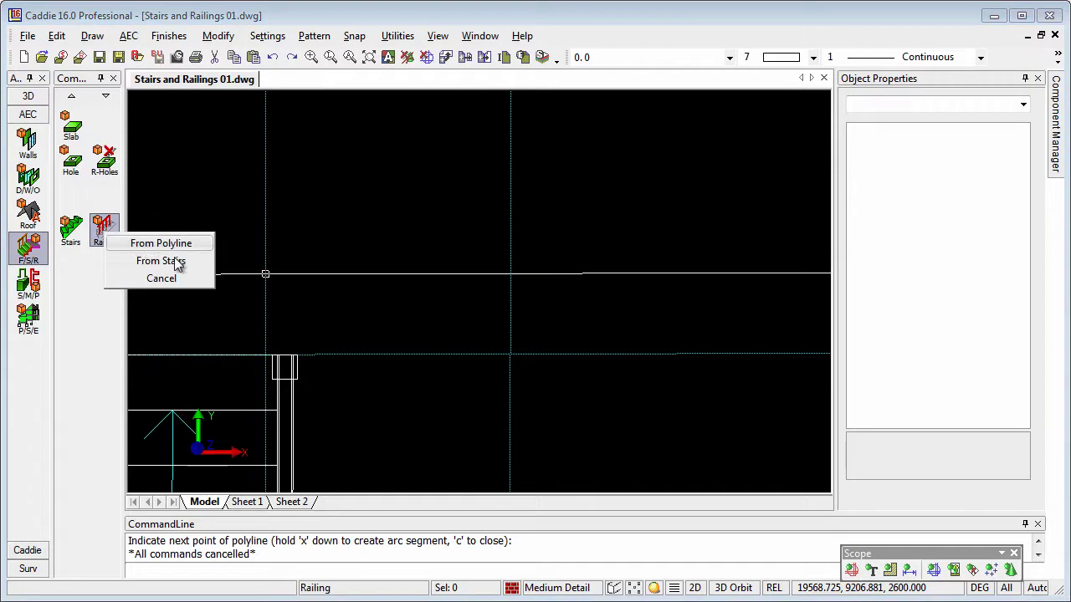
{"action": "left_click", "coordinate": [179, 243]}
{"action": "left_click", "coordinate": [369, 275]}
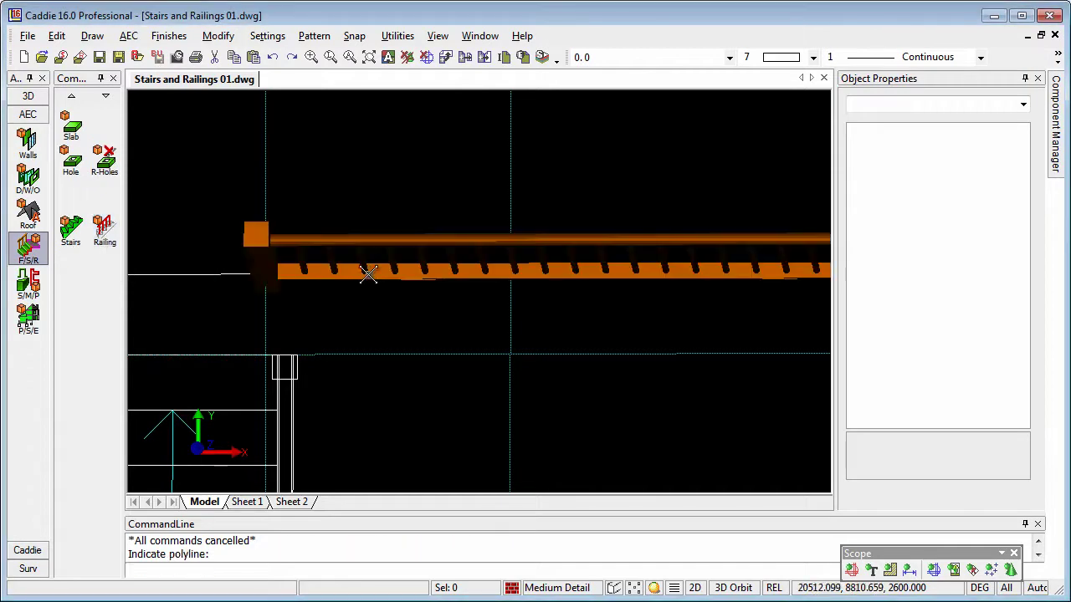
Step: Stretch the stair railing's upper end to meet the end post of the upper floor railing
{"action": "middle_click_drag", "start_coordinate": [380, 387], "coordinate": [337, 289], "text": "shift"}
{"action": "scroll", "coordinate": [399, 312], "scroll_direction": "down", "scroll_amount": 2}
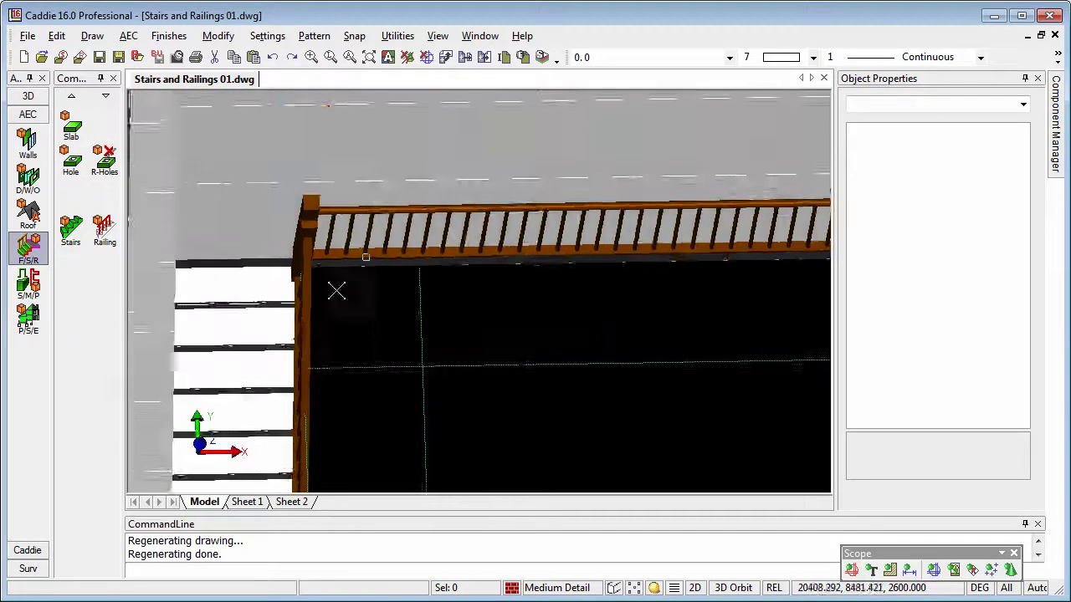
{"action": "scroll", "coordinate": [309, 251], "scroll_direction": "up", "scroll_amount": 3}
{"action": "left_click_drag", "start_coordinate": [311, 238], "coordinate": [311, 280]}
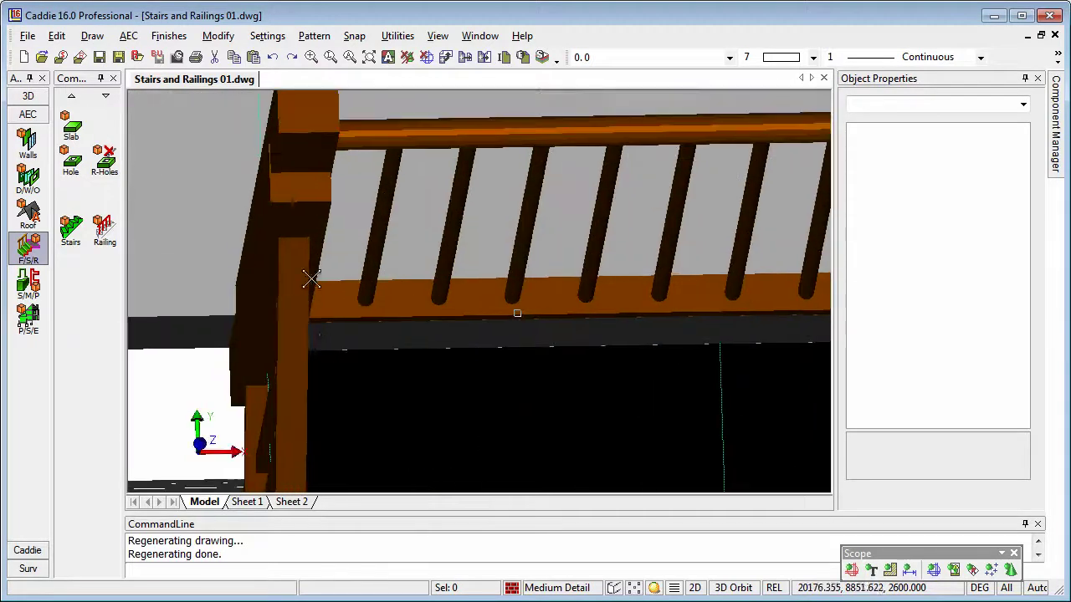
{"action": "left_click", "coordinate": [305, 203]}
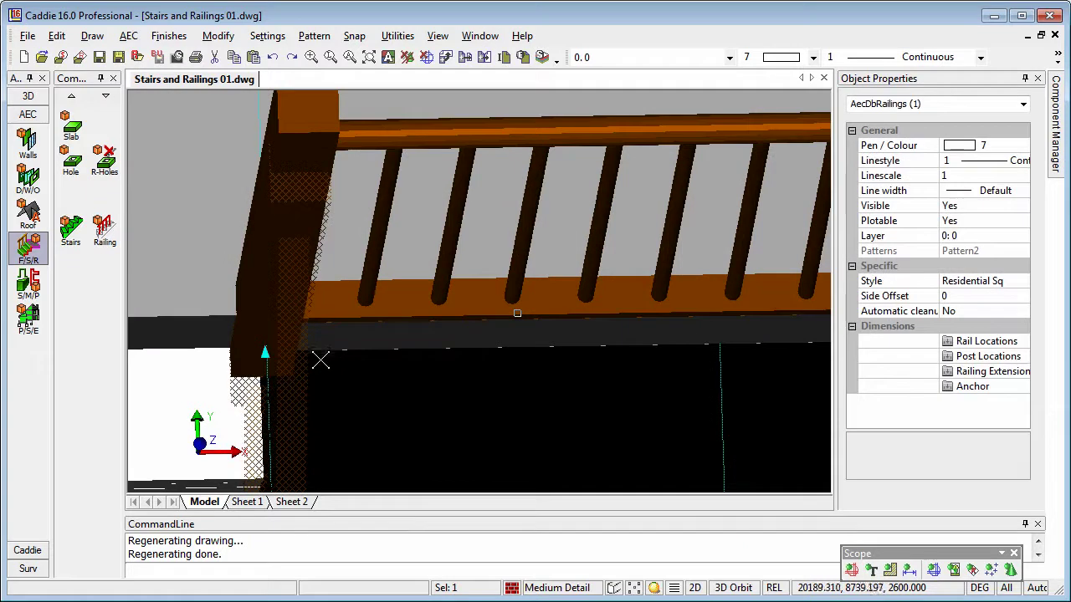
{"action": "left_click", "coordinate": [267, 353]}
{"action": "left_click", "coordinate": [248, 134]}
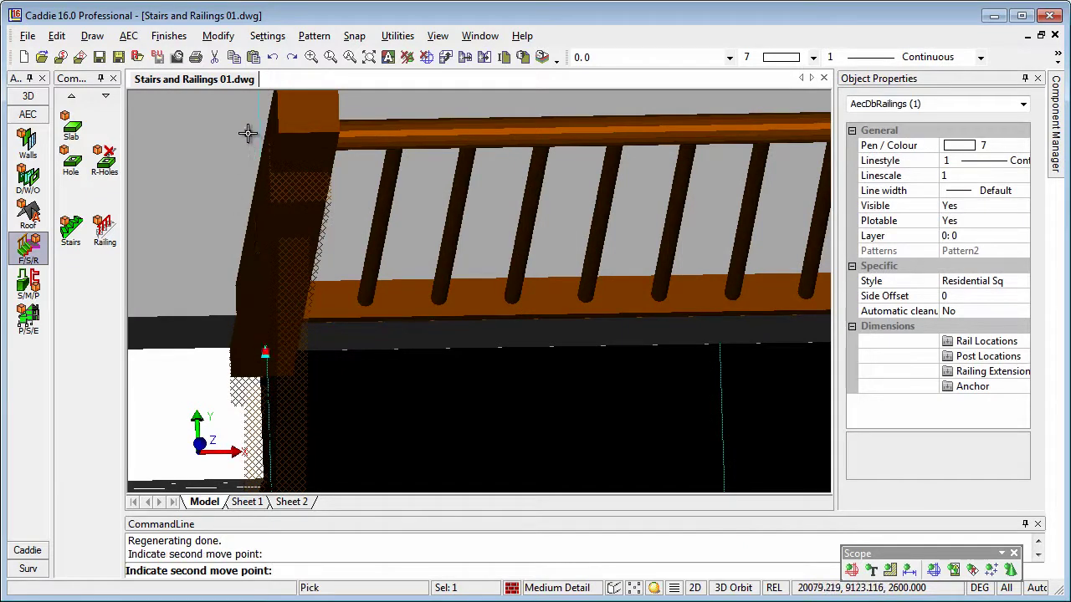
Step: Examine the junction of the stair and upper floor railings from several angles
{"action": "scroll", "coordinate": [297, 302], "scroll_direction": "down", "scroll_amount": 3}
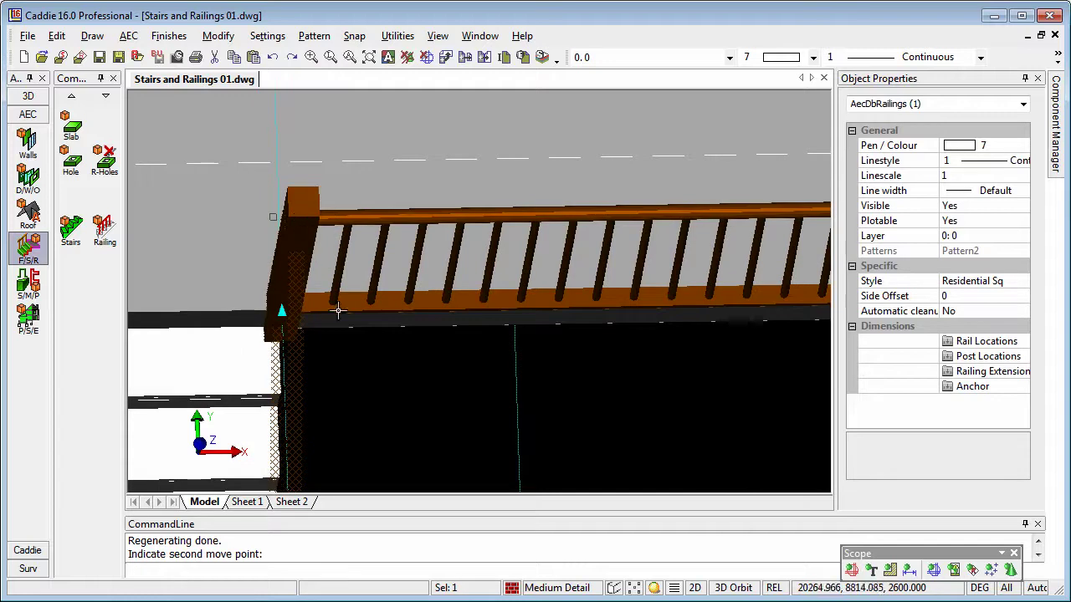
{"action": "middle_click_drag", "start_coordinate": [326, 320], "coordinate": [306, 330], "text": "shift"}
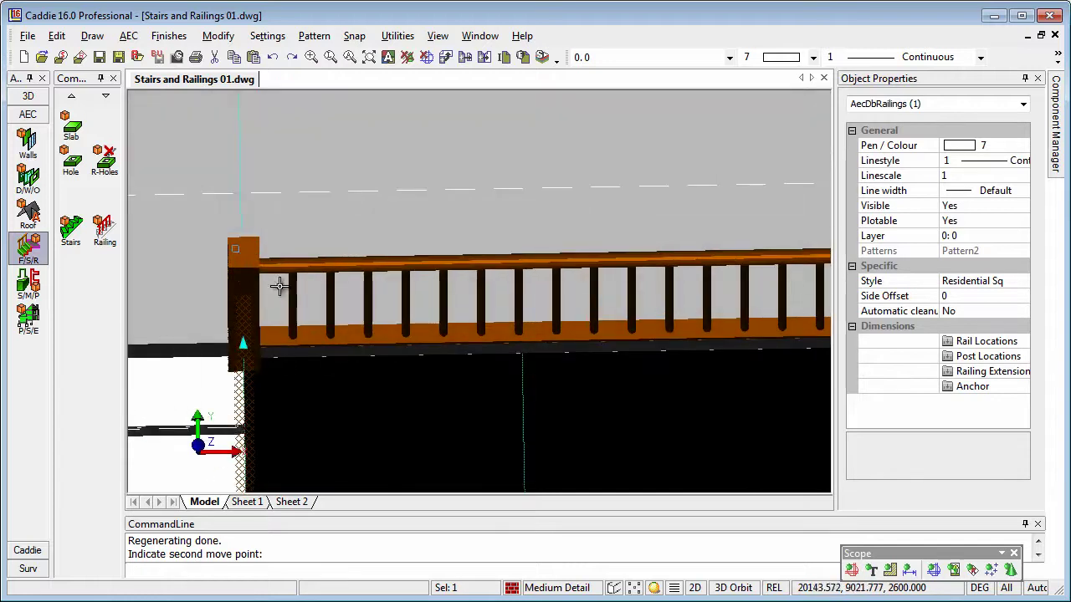
{"action": "scroll", "coordinate": [403, 347], "scroll_direction": "down", "scroll_amount": 2}
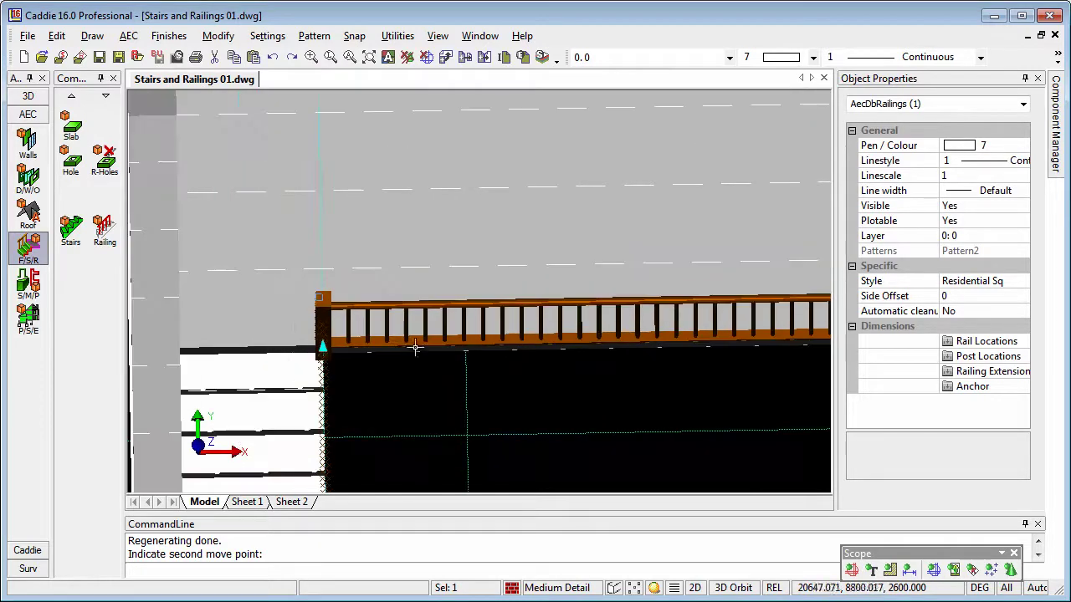
{"action": "mouse_move", "coordinate": [365, 421]}
{"action": "middle_mouse_down"}
{"action": "mouse_move", "coordinate": [497, 337]}
{"action": "mouse_move", "coordinate": [485, 406]}
{"action": "mouse_move", "coordinate": [327, 346]}
{"action": "mouse_move", "coordinate": [435, 335]}
{"action": "mouse_move", "coordinate": [672, 444]}
{"action": "middle_mouse_up"}
{"action": "scroll", "coordinate": [392, 259], "scroll_direction": "down", "scroll_amount": 3}
{"action": "middle_click_drag", "start_coordinate": [393, 258], "coordinate": [402, 287]}
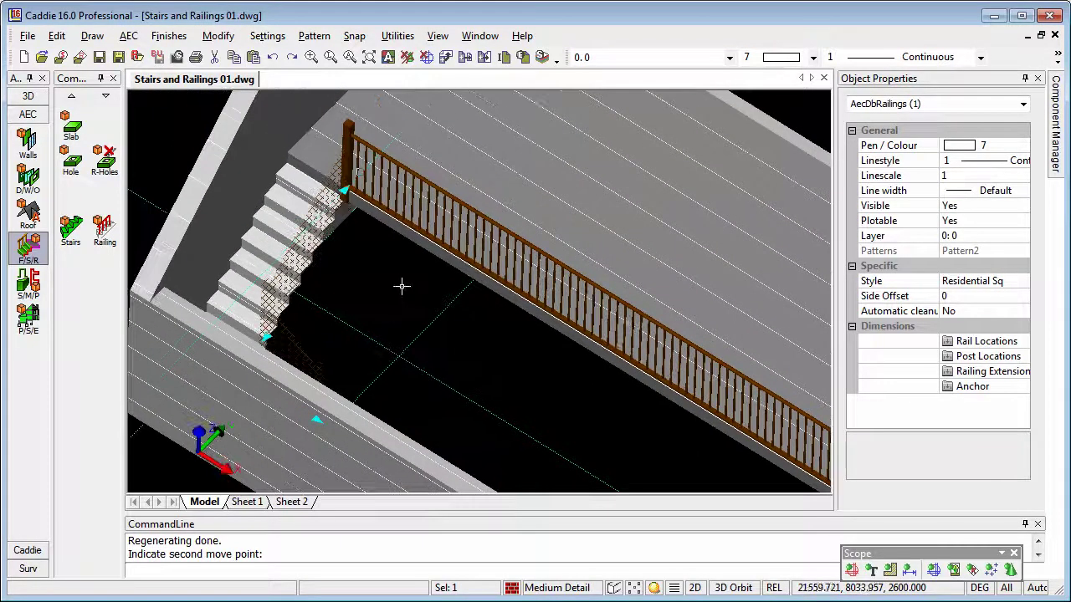